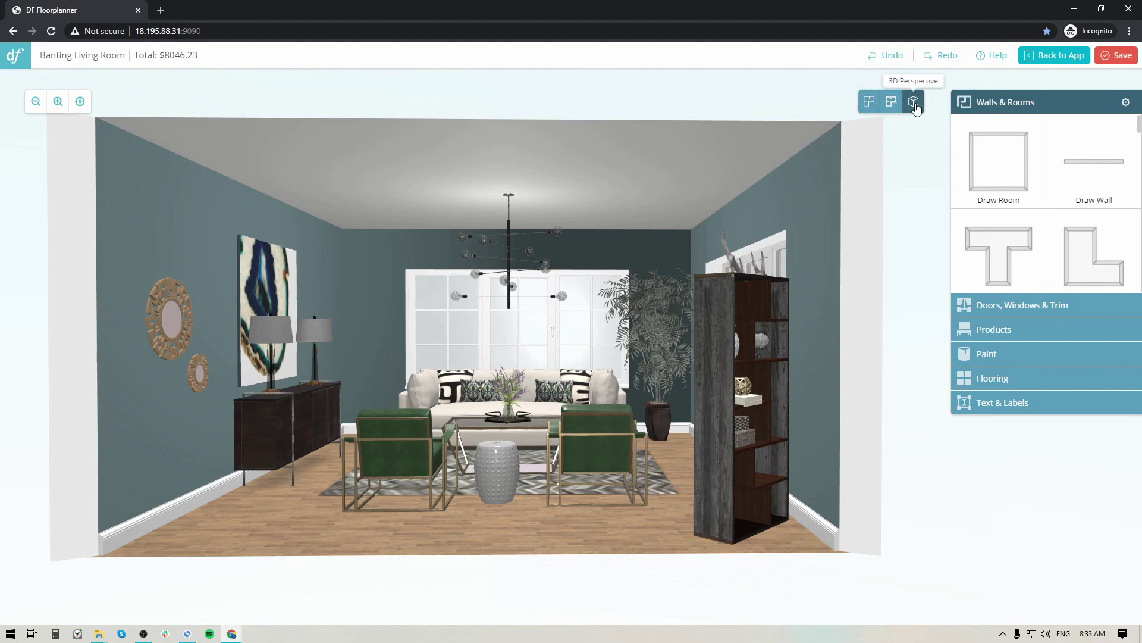
- Switch to the 2D floorplan view with empty grid space beside the furnished living room
left_click(868, 103)
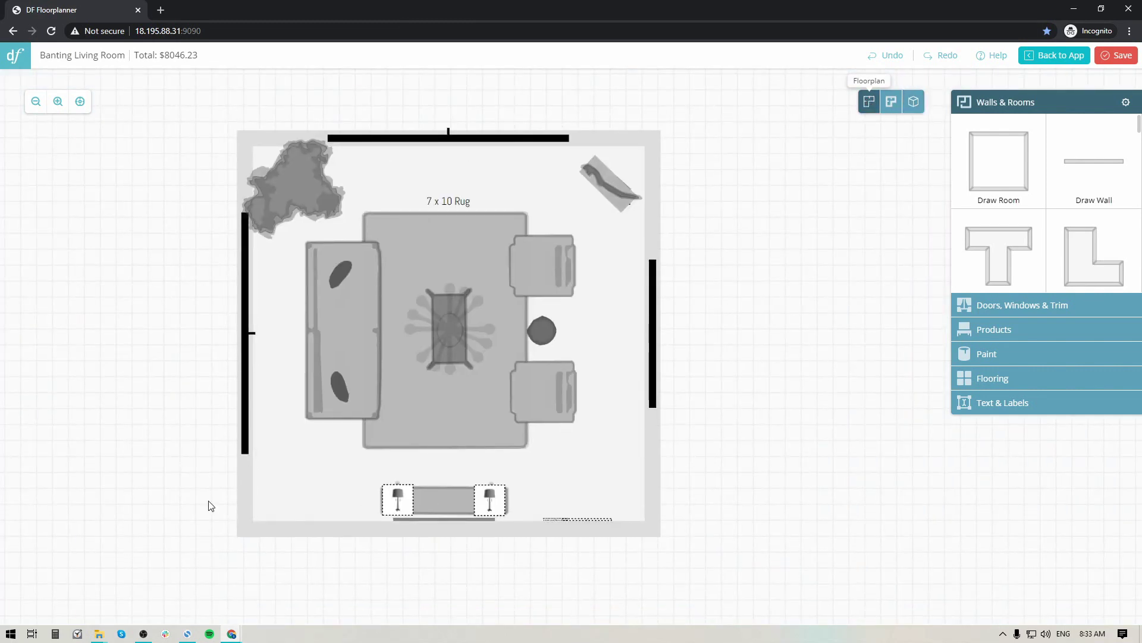
left_click_drag(758, 403, 536, 413)
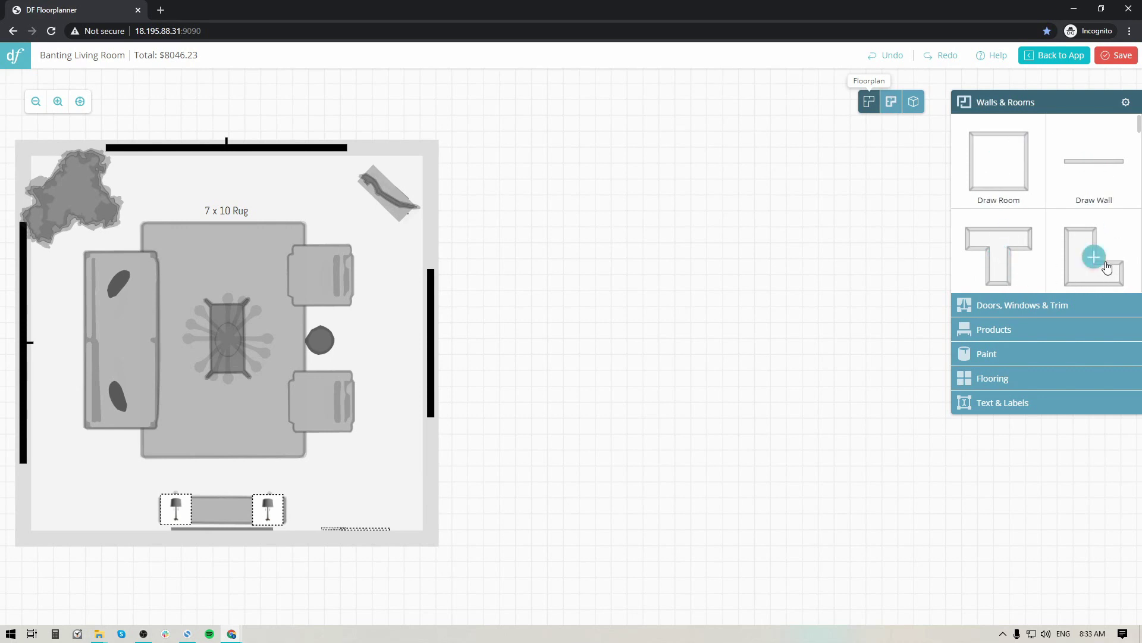
- Draw a rectangular room about 17' 3" by 15' 8" on the empty grid beside the living room
left_click(1003, 160)
mouse_move(476, 153)
left_mouse_down()
mouse_move(862, 547)
mouse_move(864, 534)
mouse_move(895, 533)
left_mouse_up()
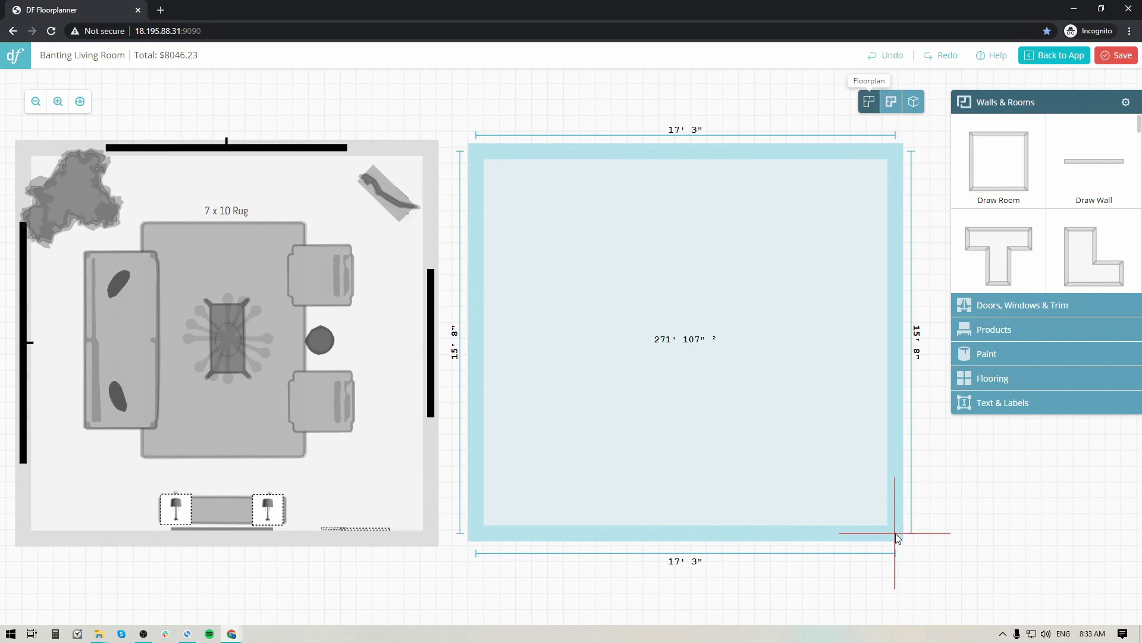
left_click_drag(895, 533, 895, 533)
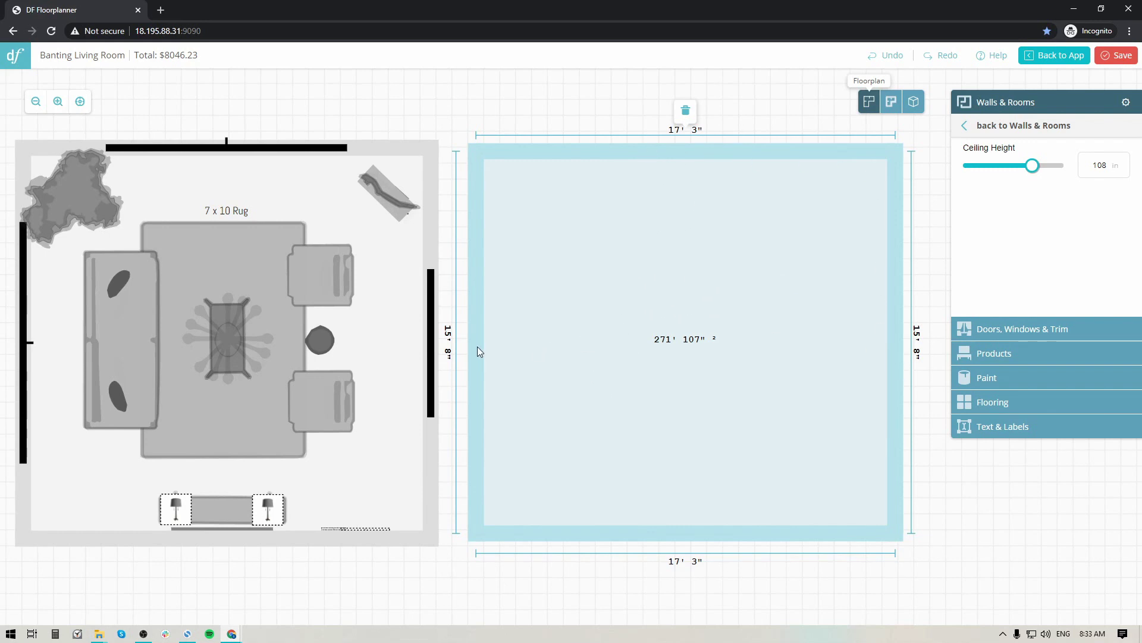
- Move the new rectangular room's upper wall slightly outward, to a room depth of about 15' 10"
left_click(659, 148)
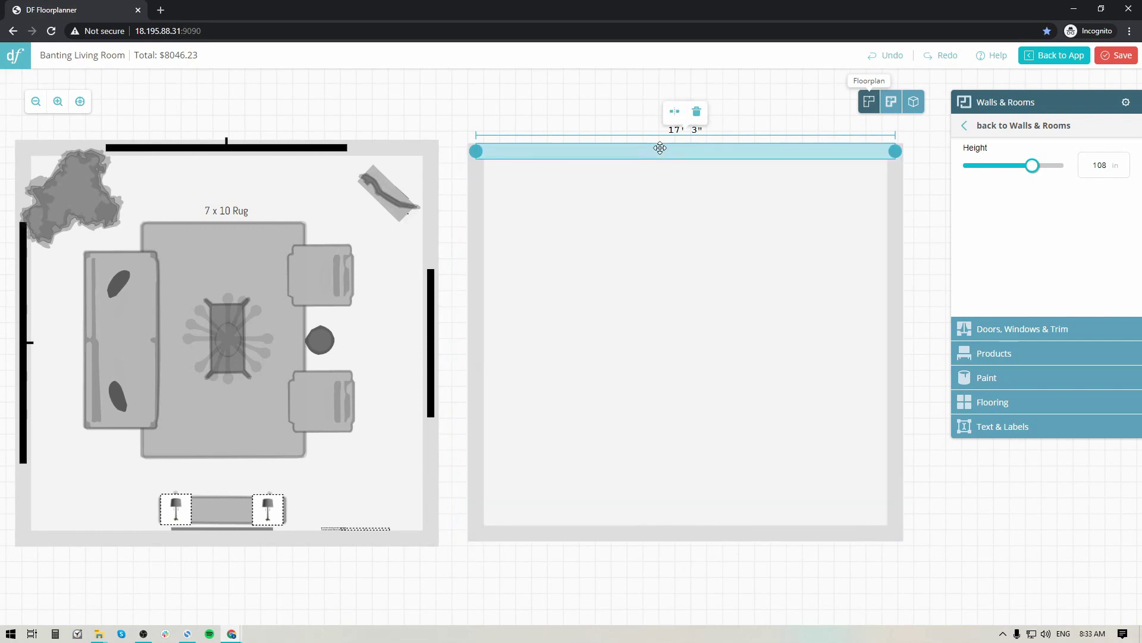
mouse_move(660, 149)
left_mouse_down()
mouse_move(663, 355)
mouse_move(663, 141)
left_mouse_up()
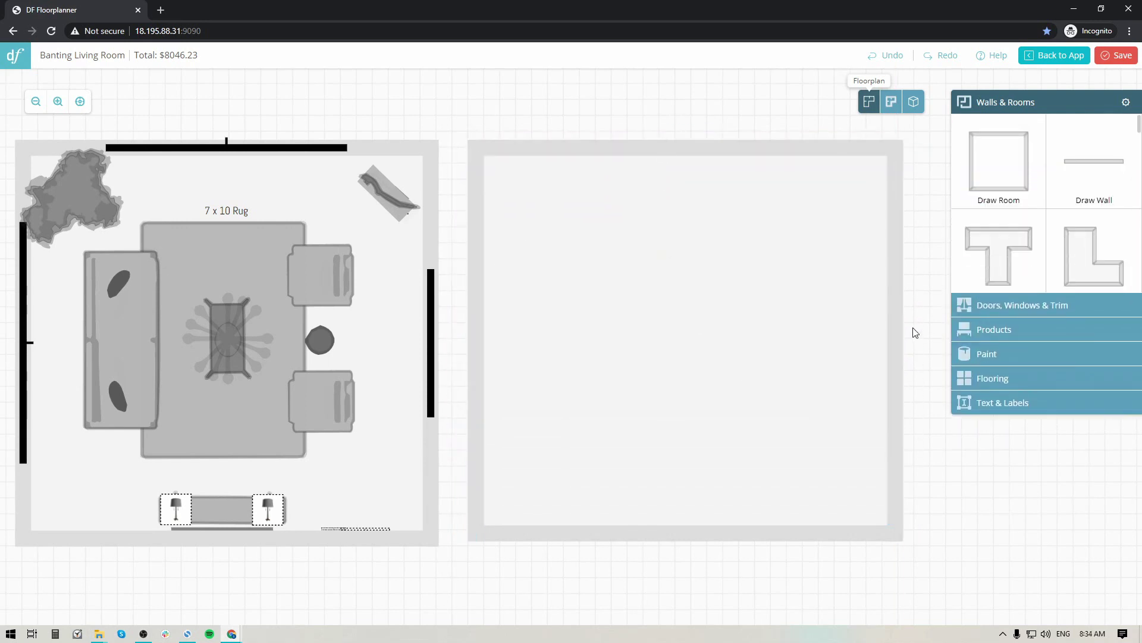
left_click(603, 302)
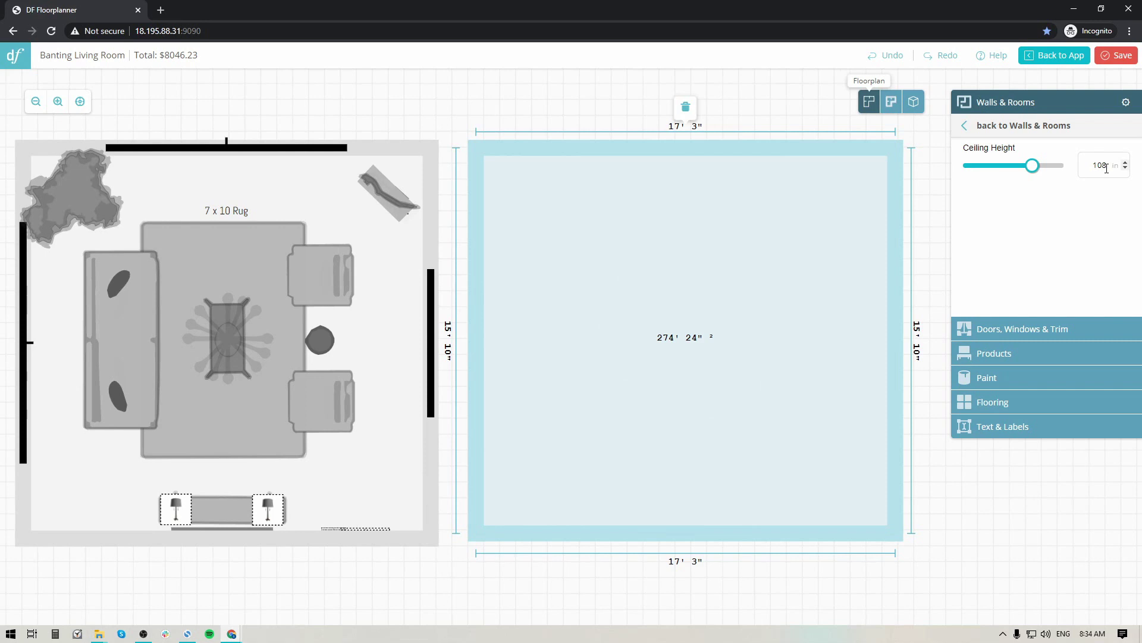
- Delete the new rectangular room beside the furnished living room
left_click(757, 115)
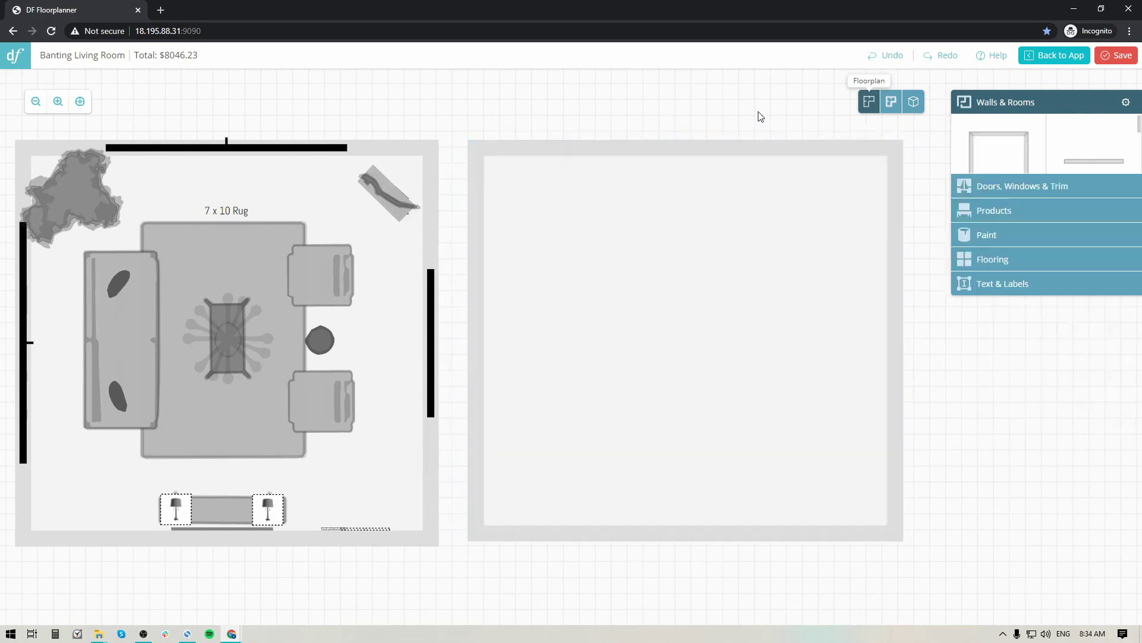
left_click(702, 212)
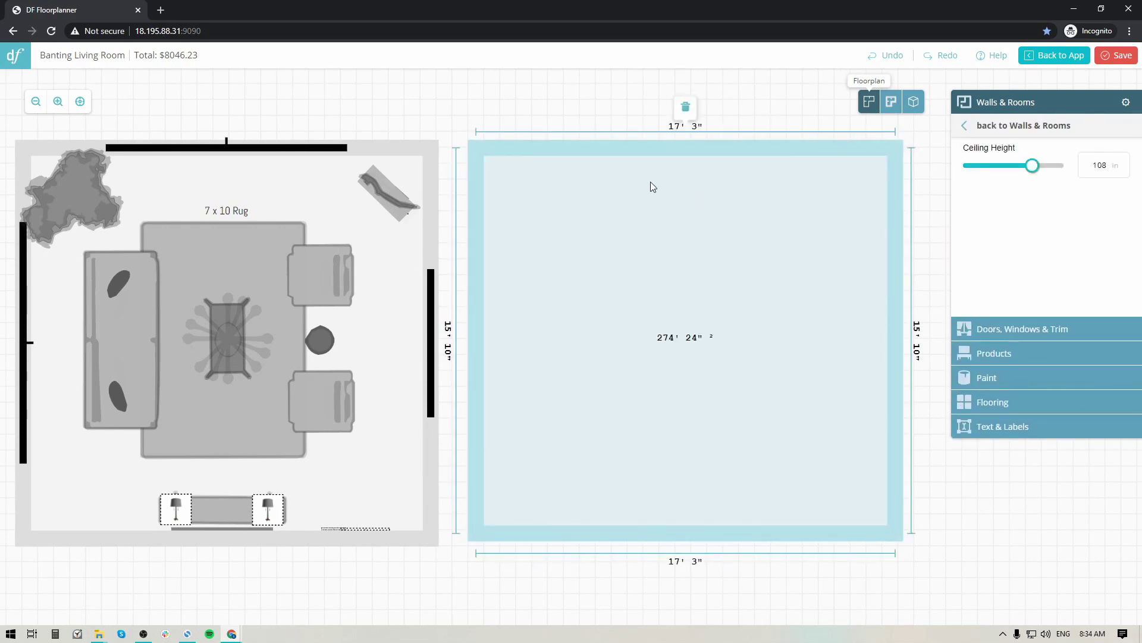
left_click(686, 110)
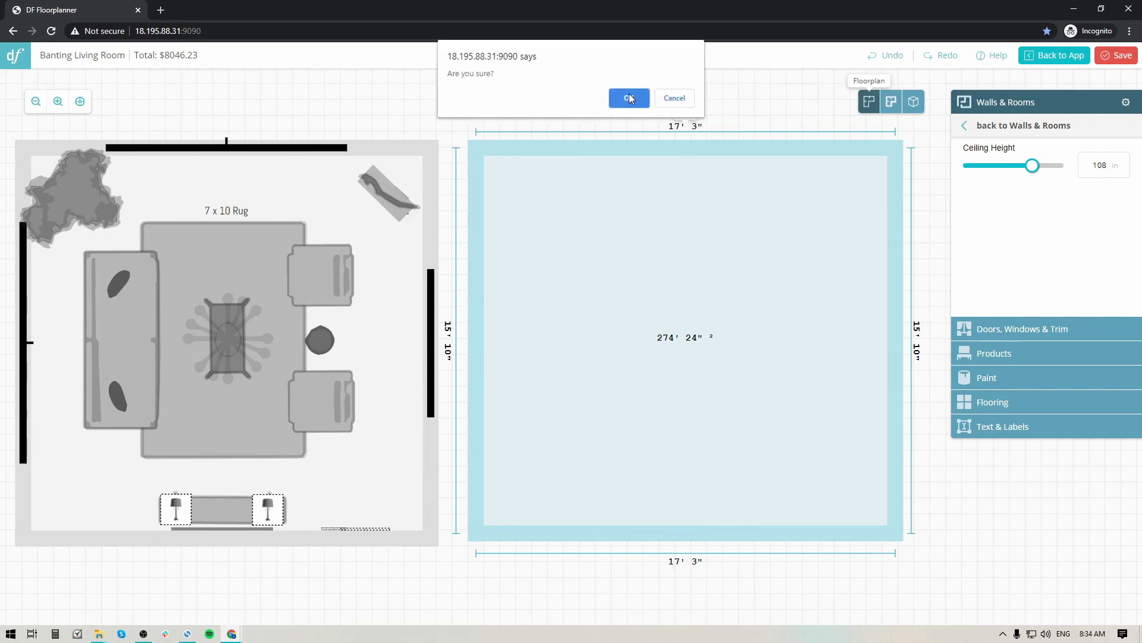
left_click(629, 94)
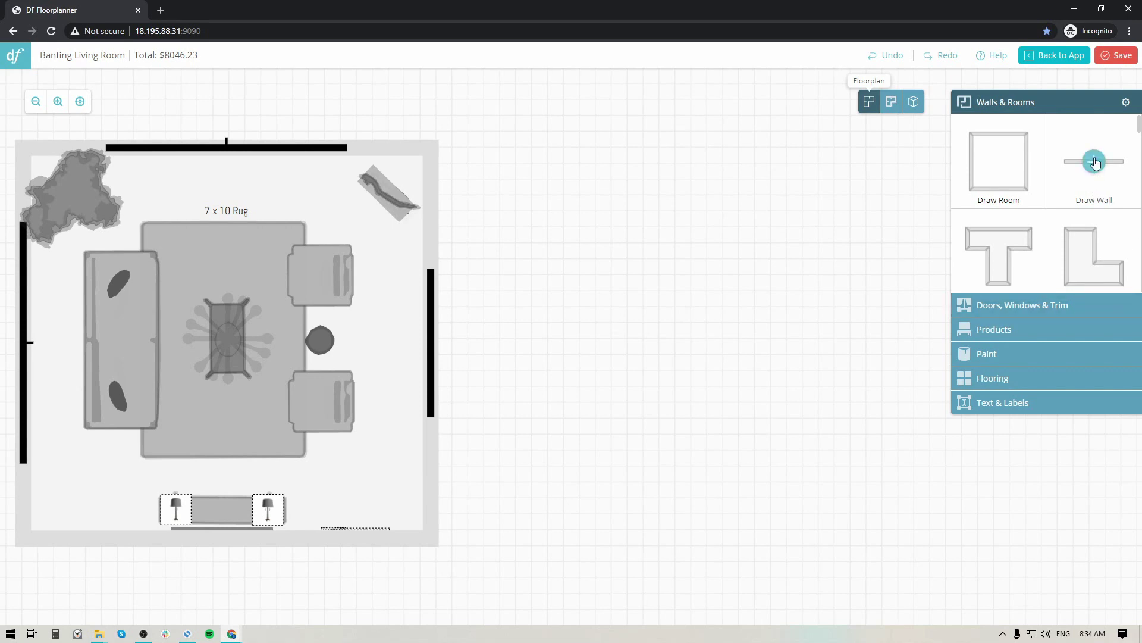
- Draw a closed L-shaped room wall by wall beside the living room, about 14' 11" wide and 14' 2" deep, with a notch at its lower-right corner
left_click(1092, 178)
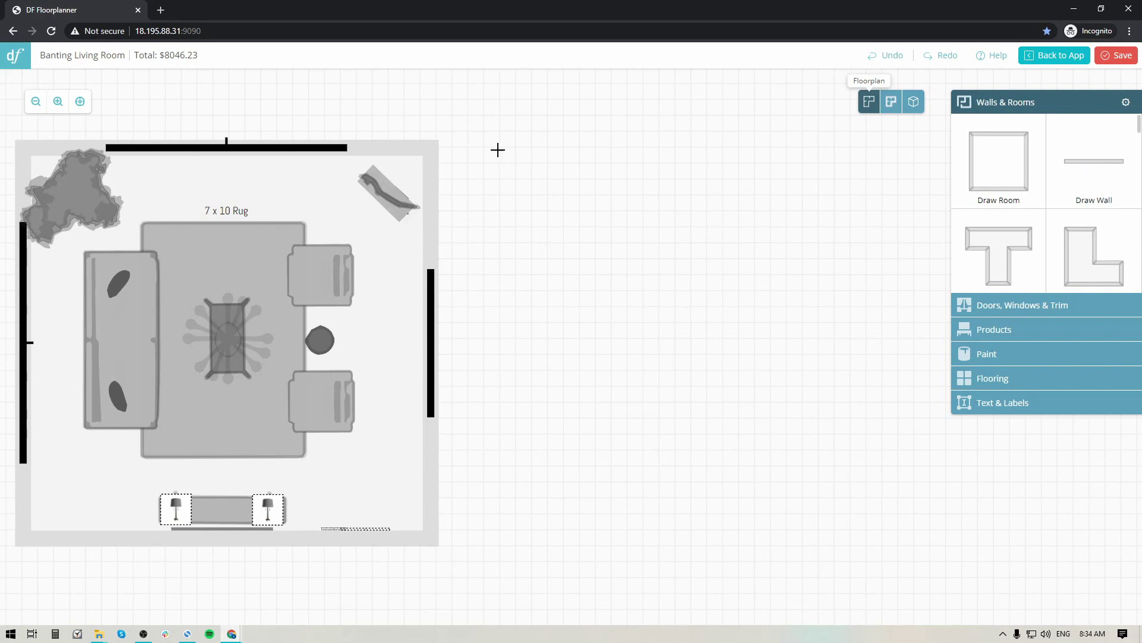
left_click(500, 147)
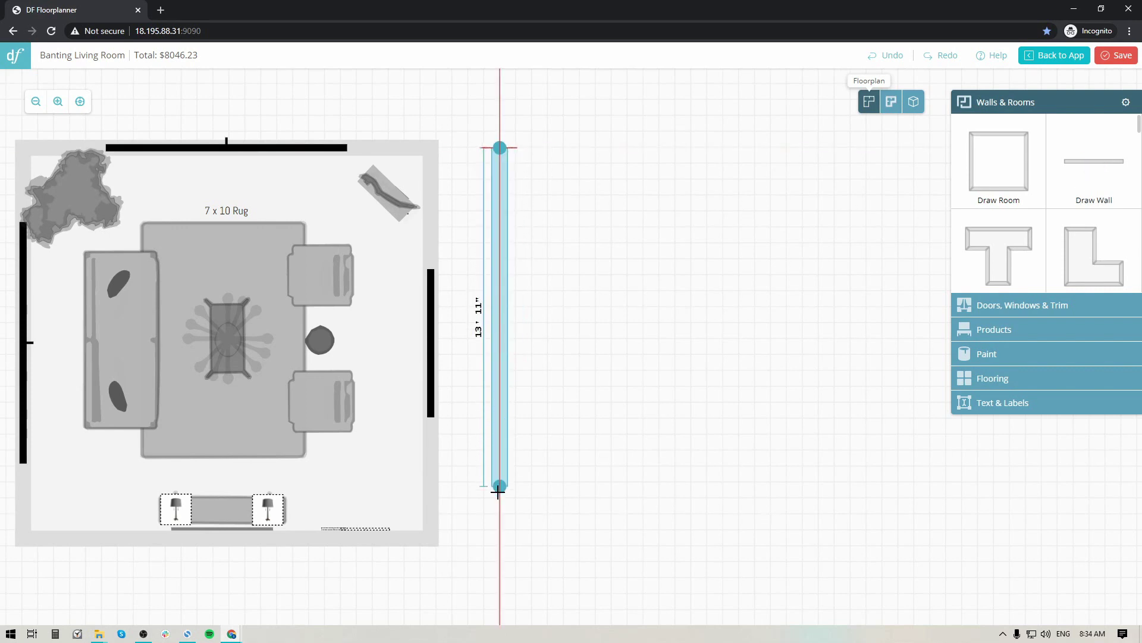
left_click(500, 493)
left_click(681, 494)
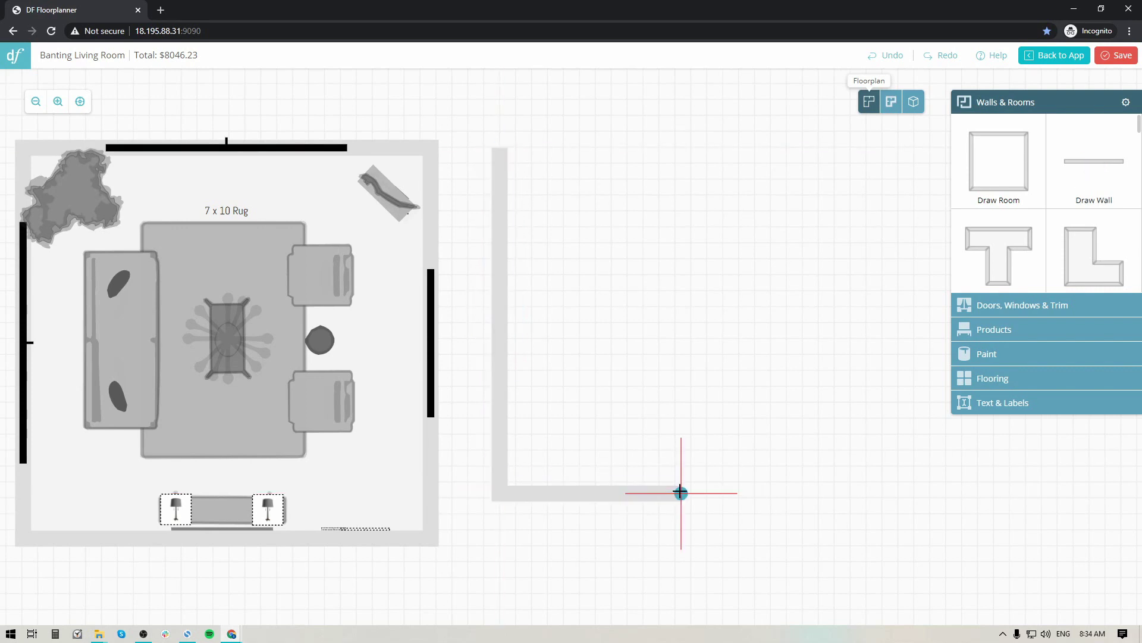
left_click(680, 434)
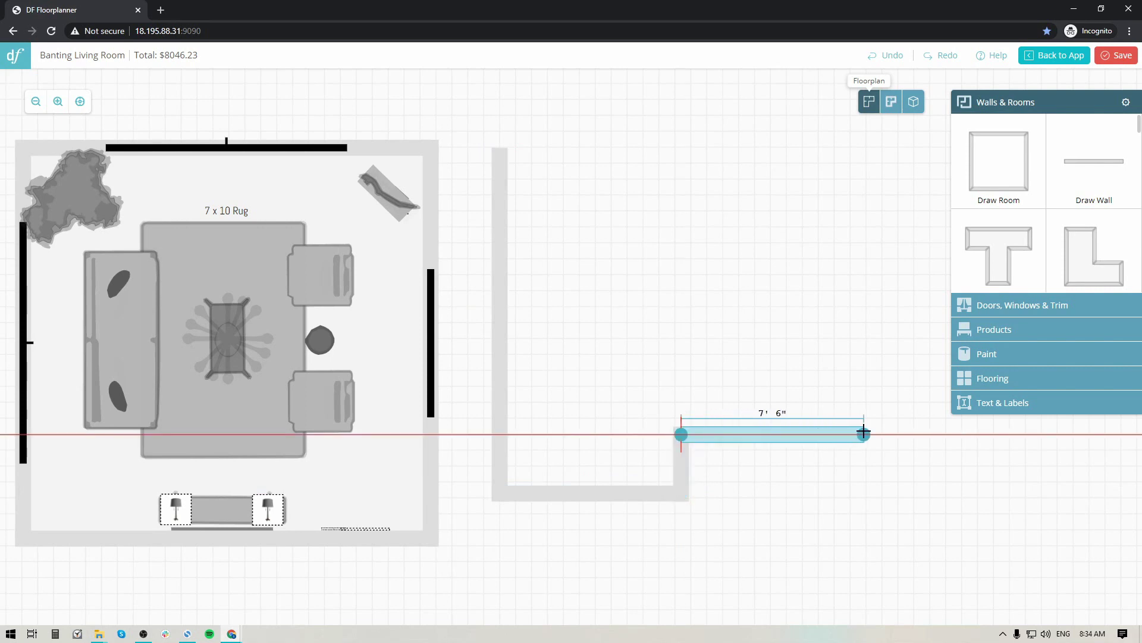
left_click(864, 434)
left_click(863, 147)
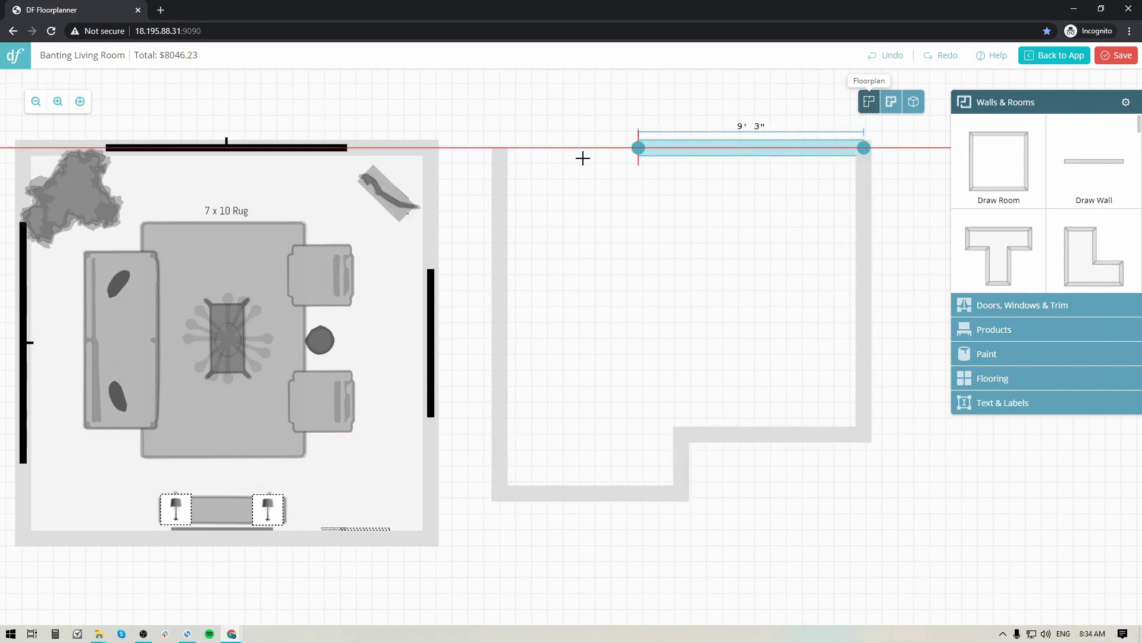
left_click(500, 147)
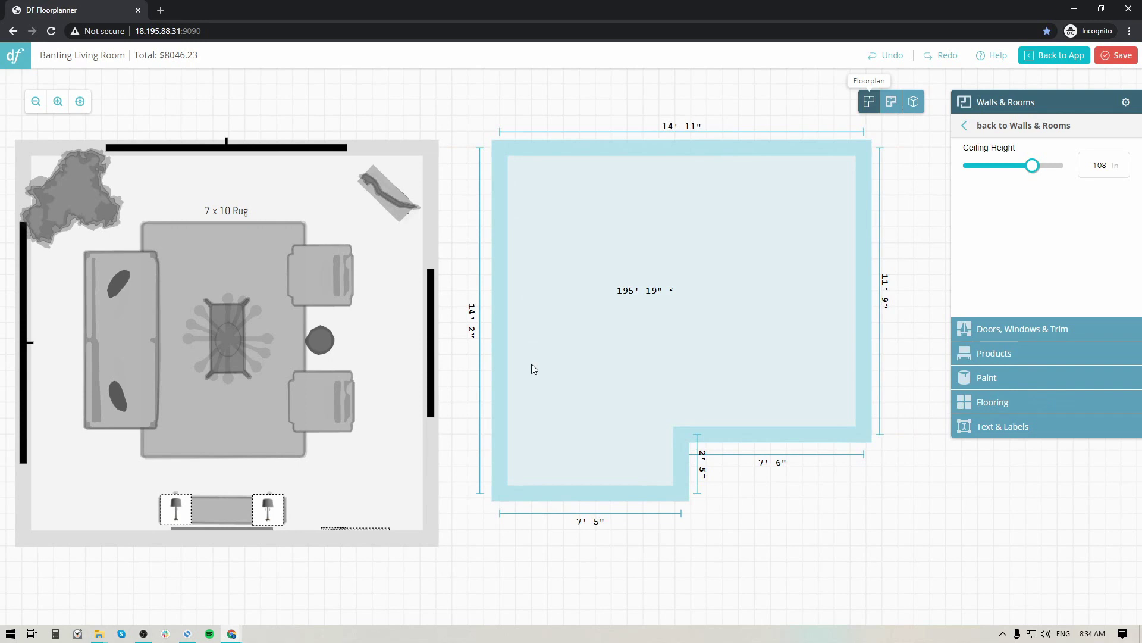
- Move the L-shaped room's upper wall inward, to an overall depth of about 13' 7"
left_click(656, 145)
left_click_drag(655, 144, 686, 162)
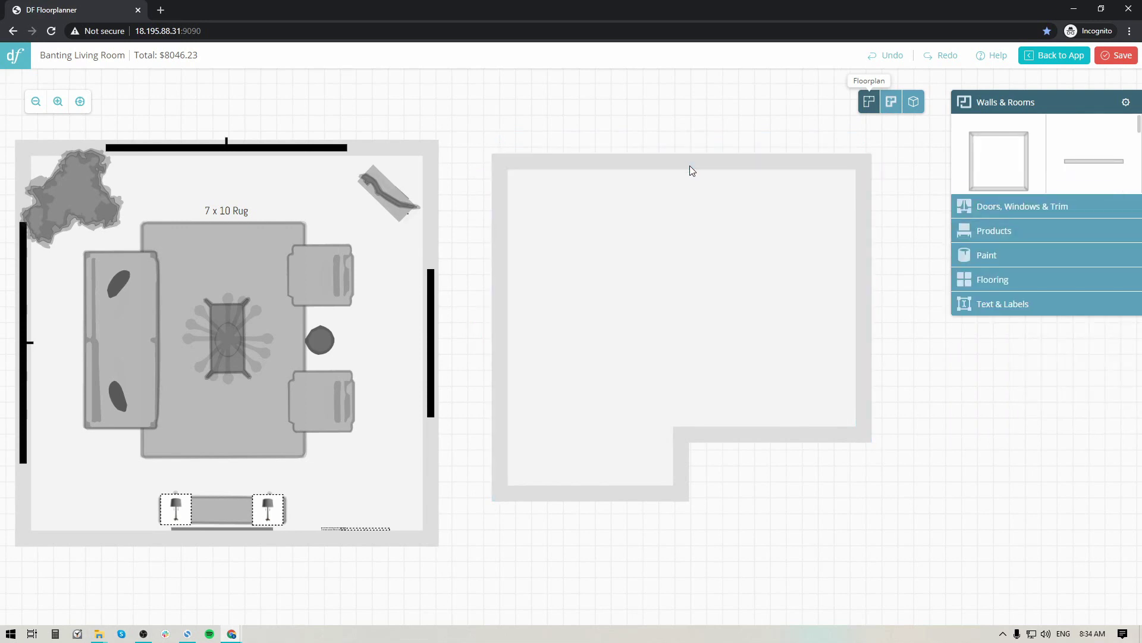
left_click(737, 222)
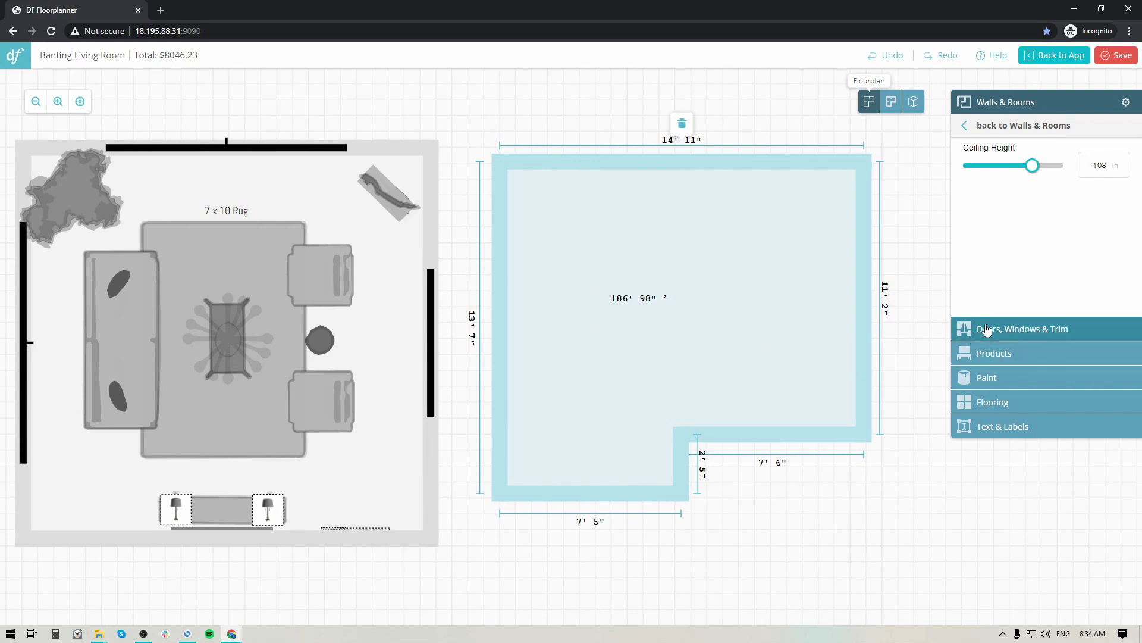
- Place the "entrance" door in the middle of the L-shaped room's lower 7' 5" wall and set its width to 50 in
left_click(1019, 331)
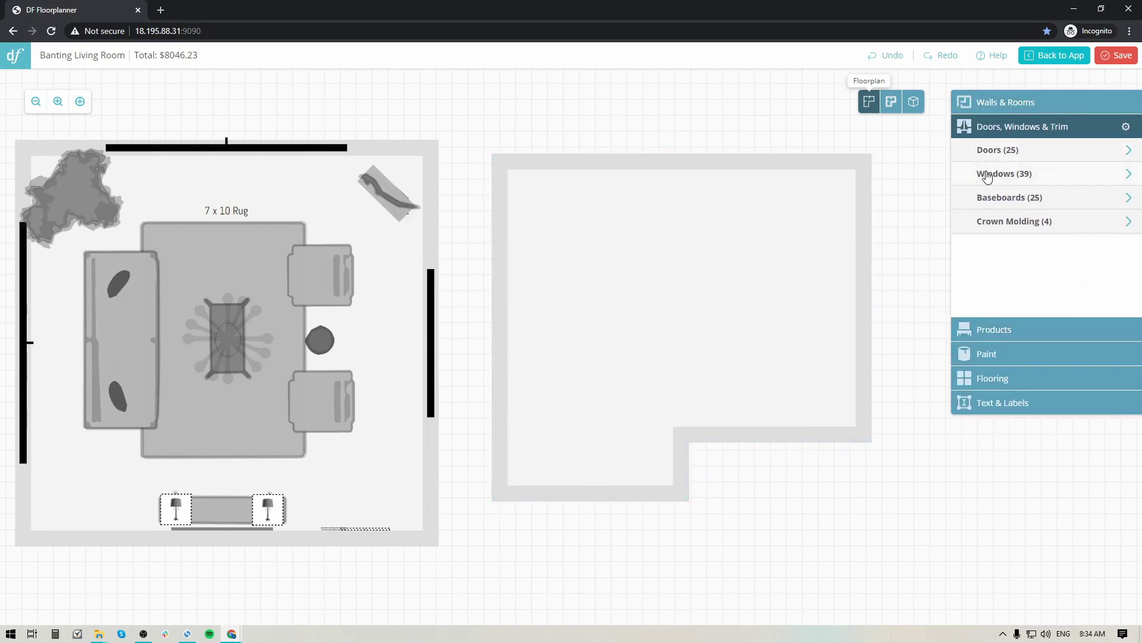
left_click(985, 152)
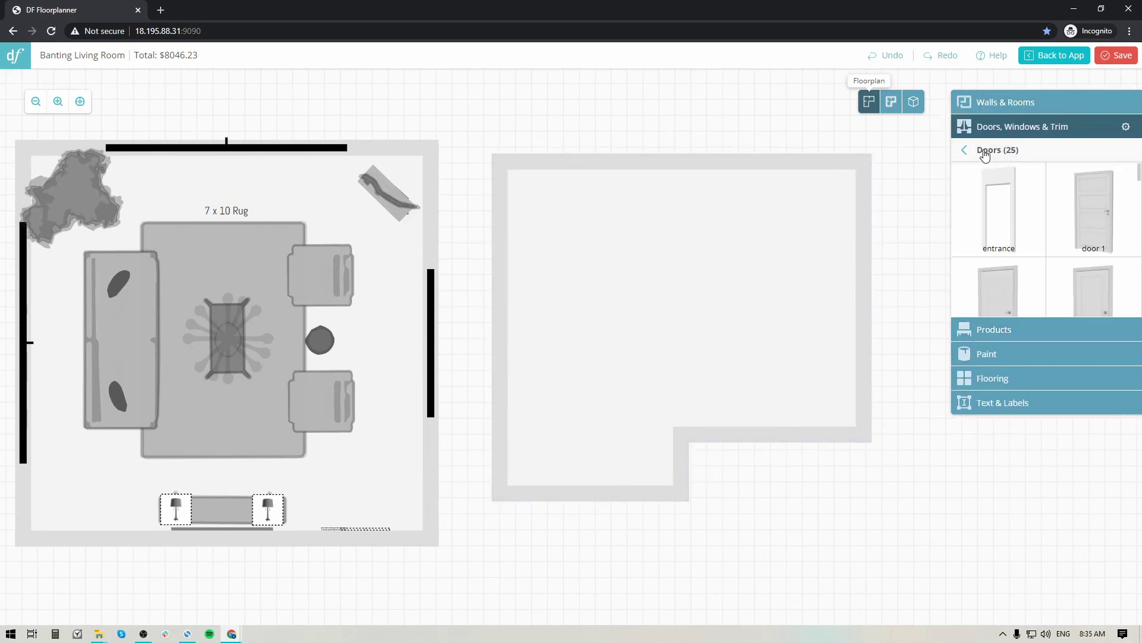
mouse_move(978, 191)
scroll(1098, 262, "down", 1)
scroll(1099, 262, "down", 2)
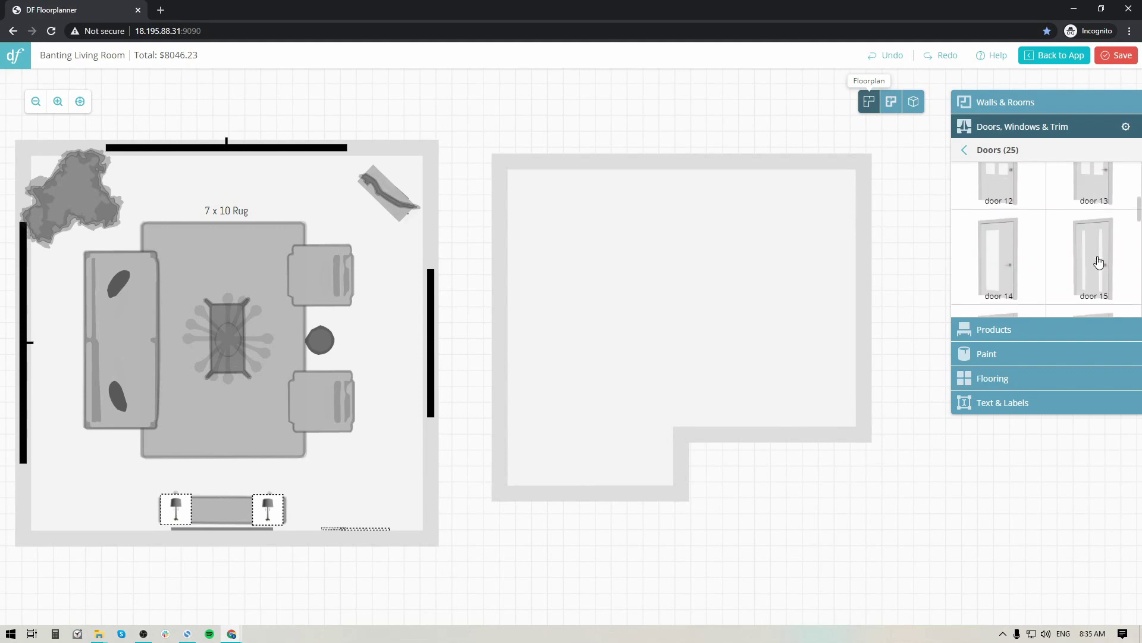
scroll(1095, 279, "up", 3)
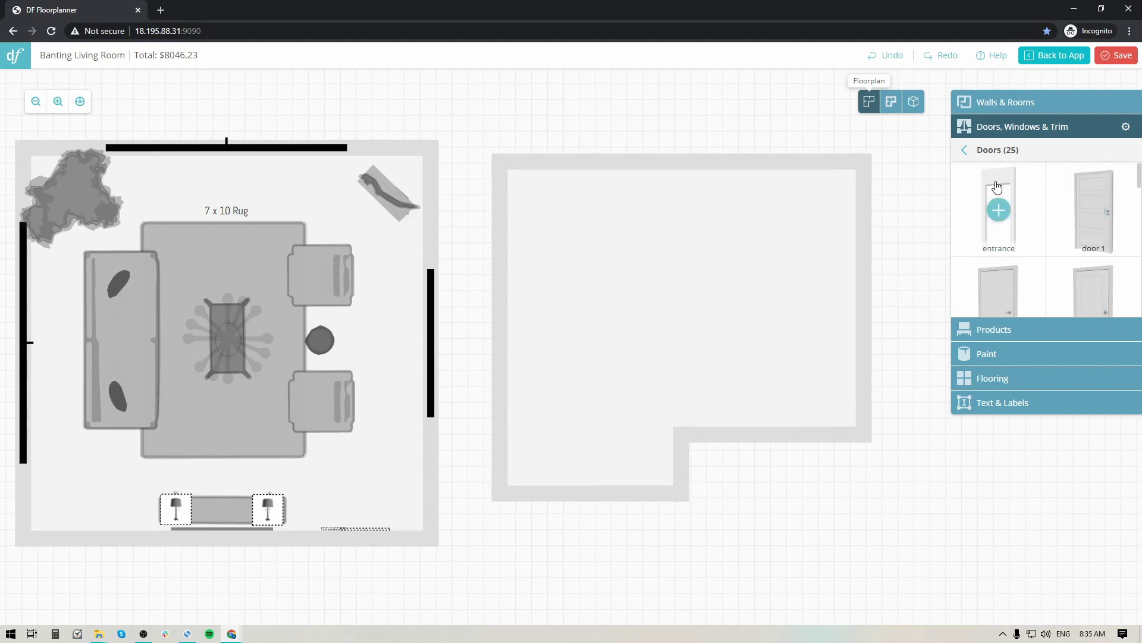
left_click_drag(997, 188, 591, 494)
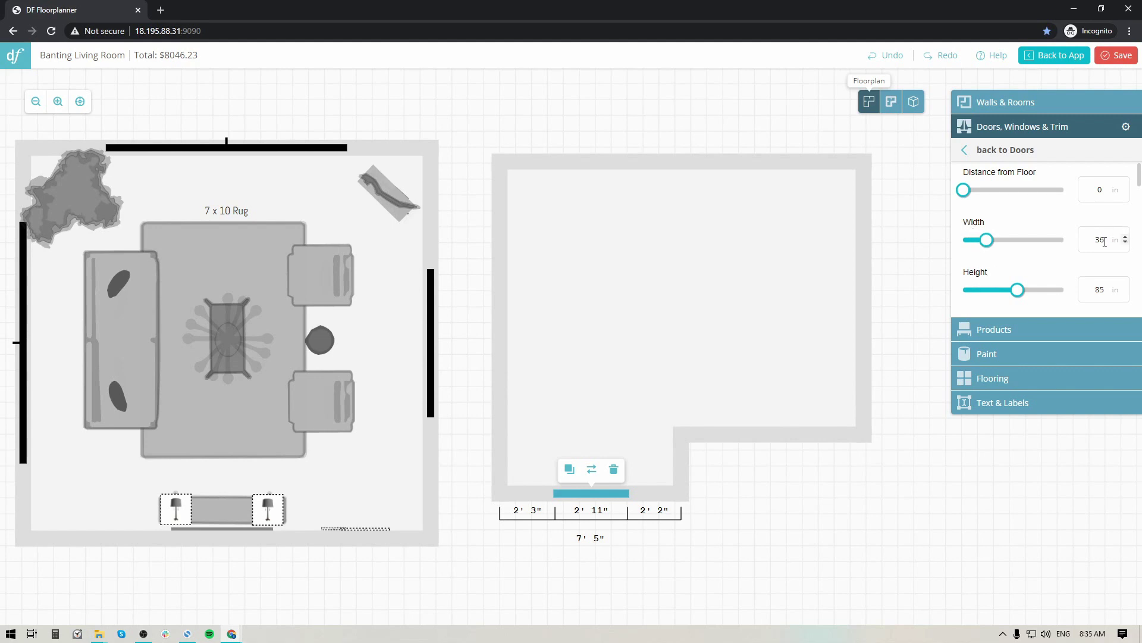
double_click(1084, 243)
type("50")
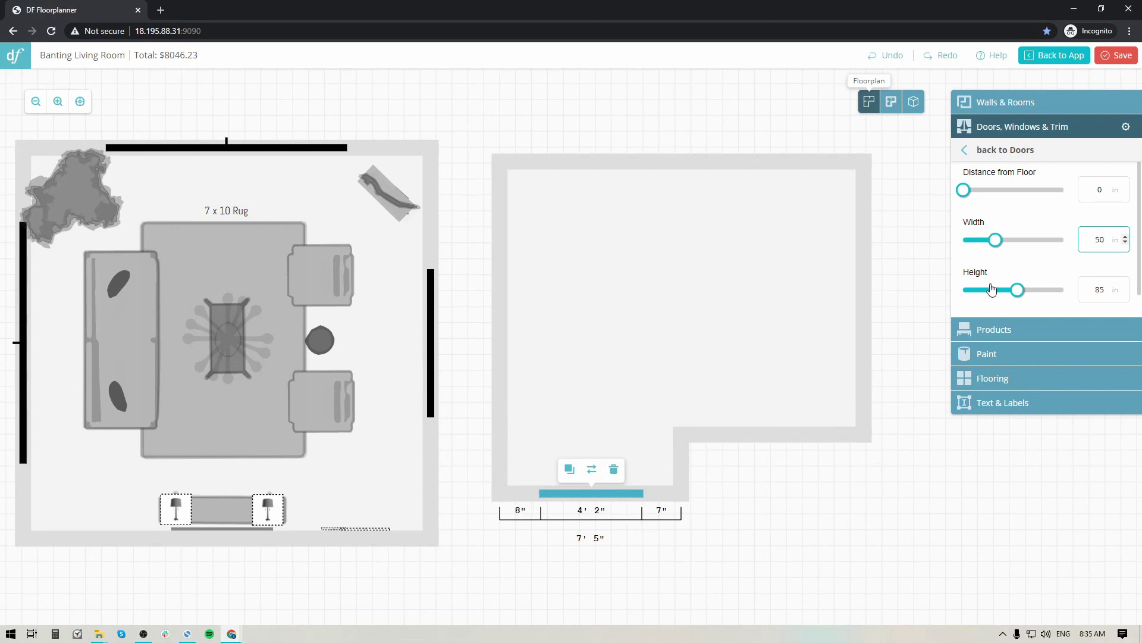
- Place window 2_1 in the middle of the L-shaped room's left wall, about 3' 6" from the wall's ends
left_click(1023, 131)
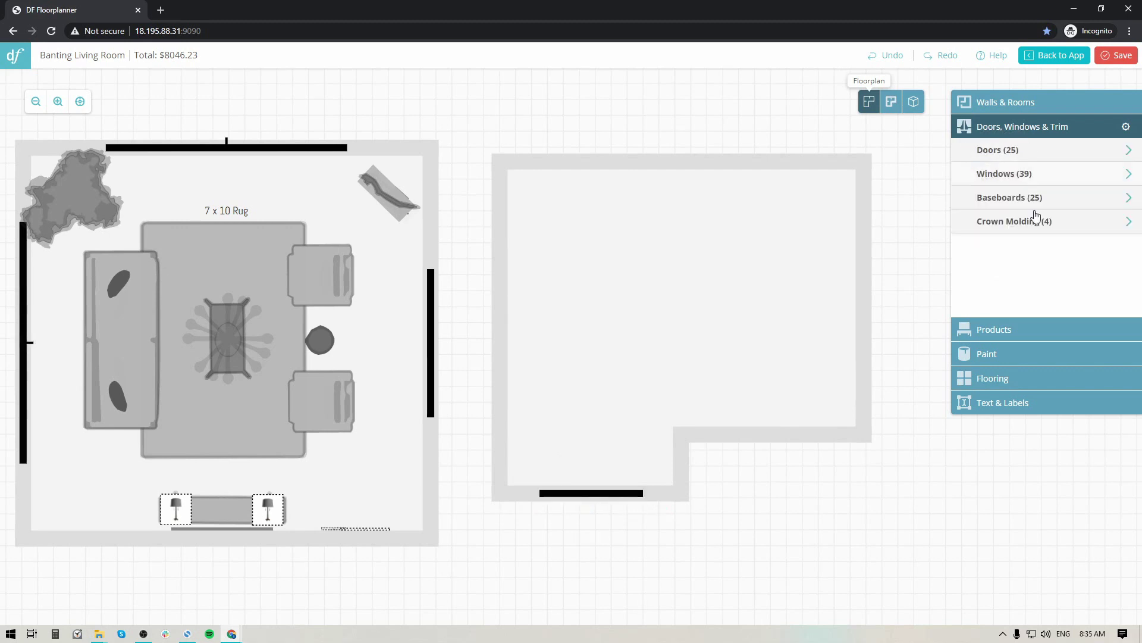
left_click(995, 174)
scroll(1051, 275, "down", 3)
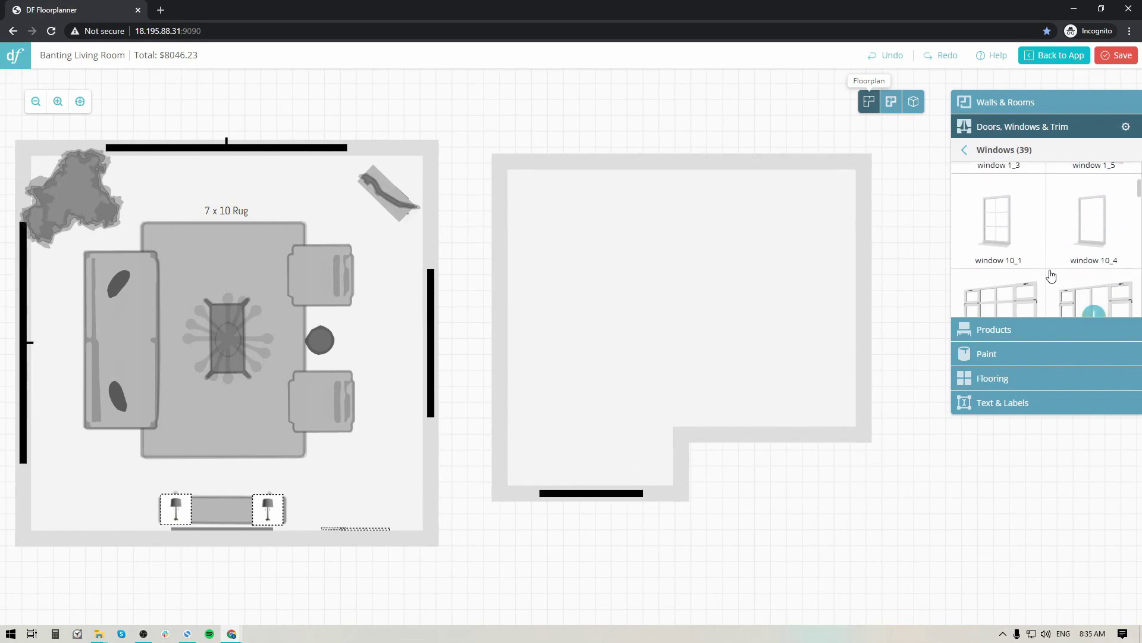
scroll(1014, 262, "down", 3)
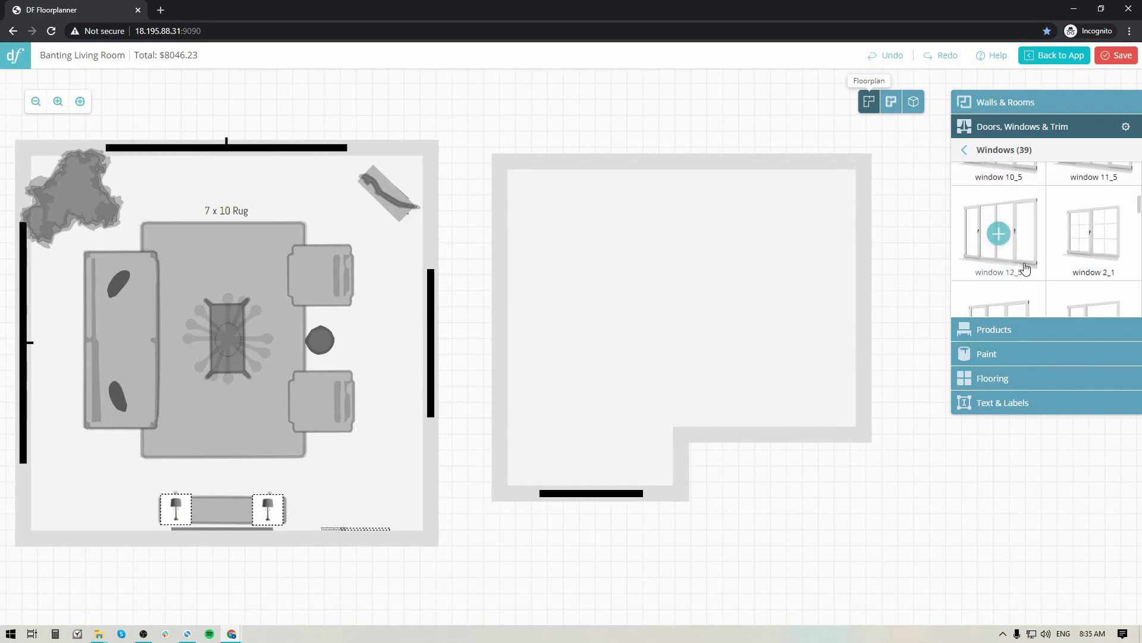
left_click_drag(1092, 231, 492, 326)
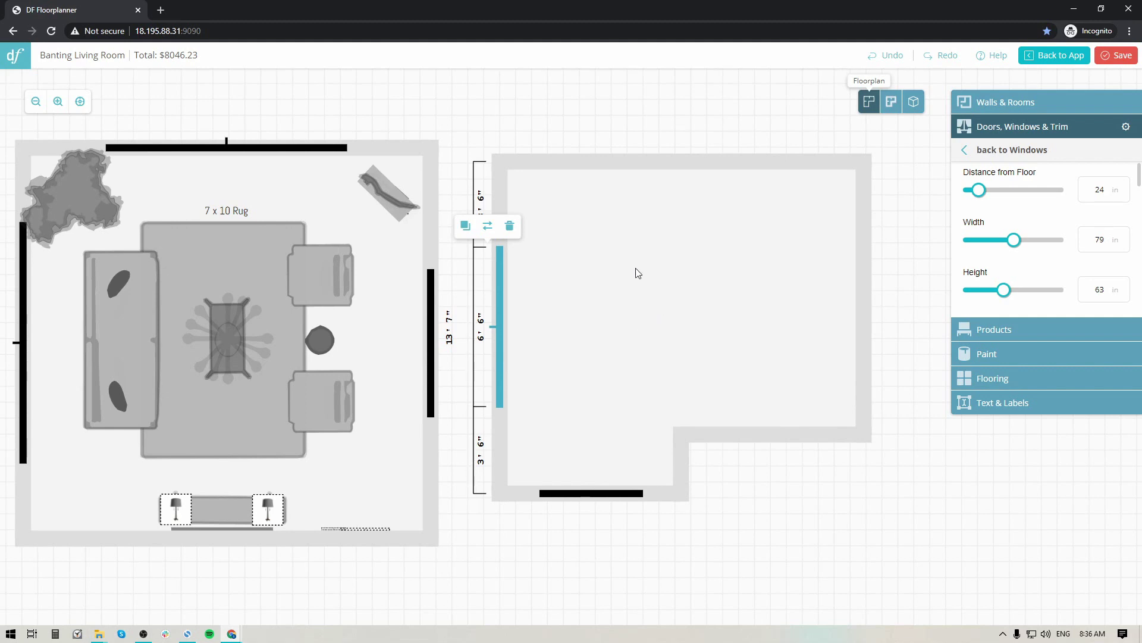
left_click(1013, 151)
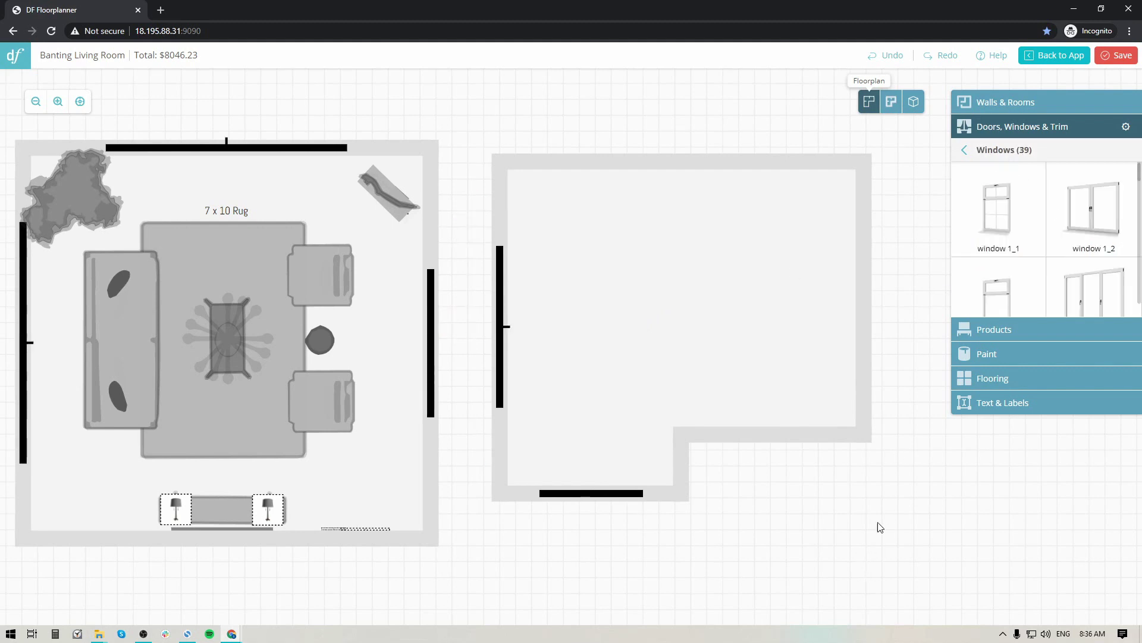
- Inspect both rooms in the 3D top-down and 3D perspective views, looking at the new door and window from several sides
left_click(890, 101)
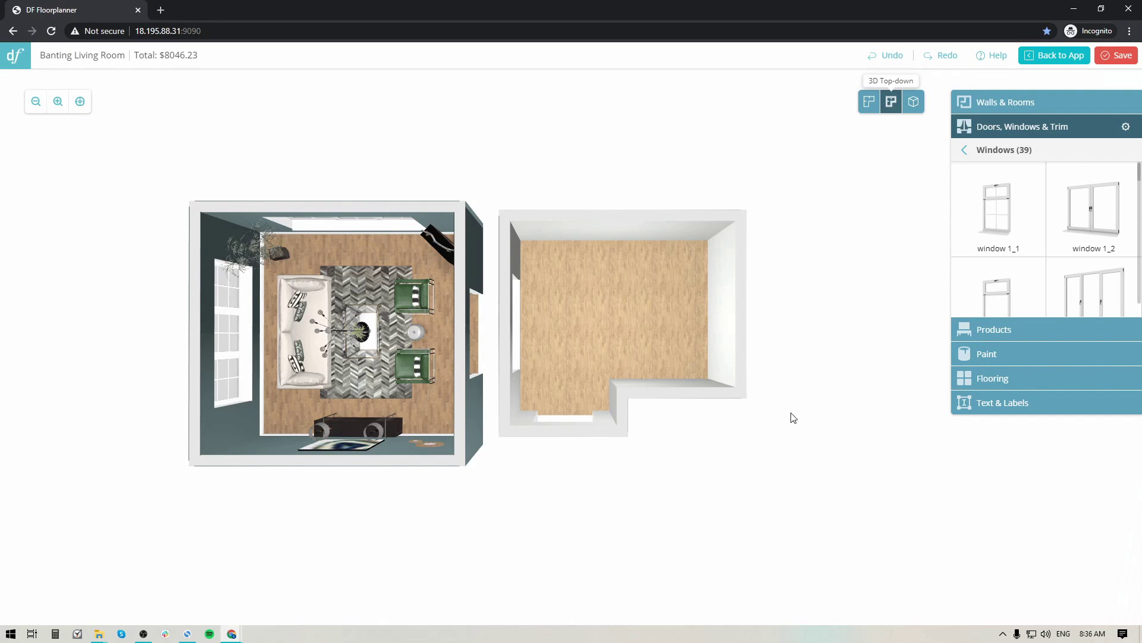
left_click_drag(753, 524, 749, 394)
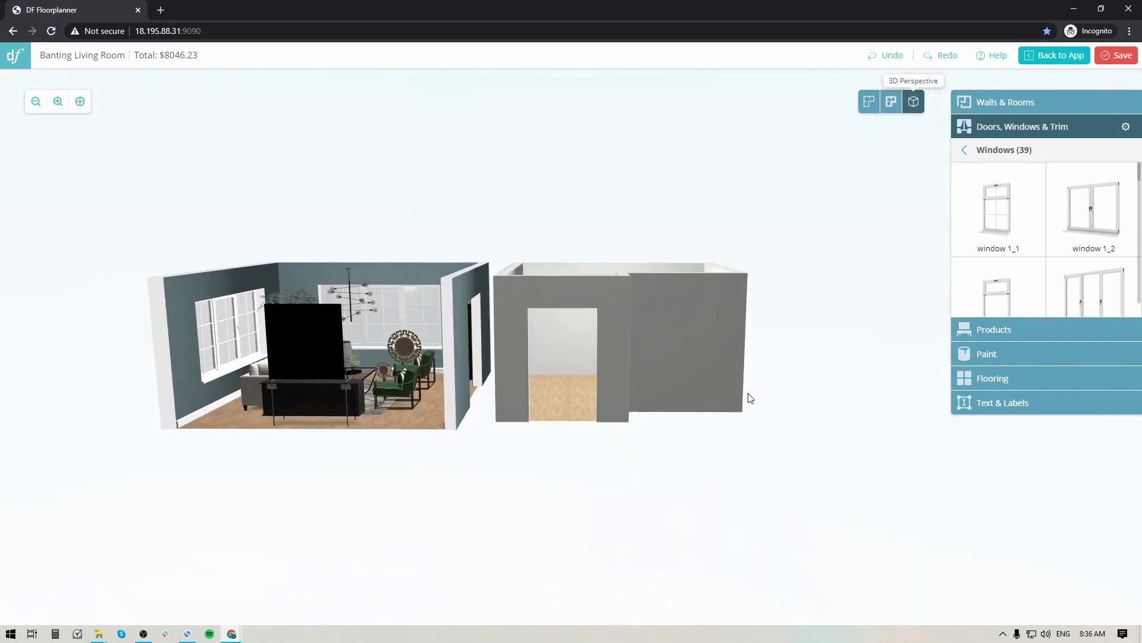
left_click_drag(815, 417, 505, 434)
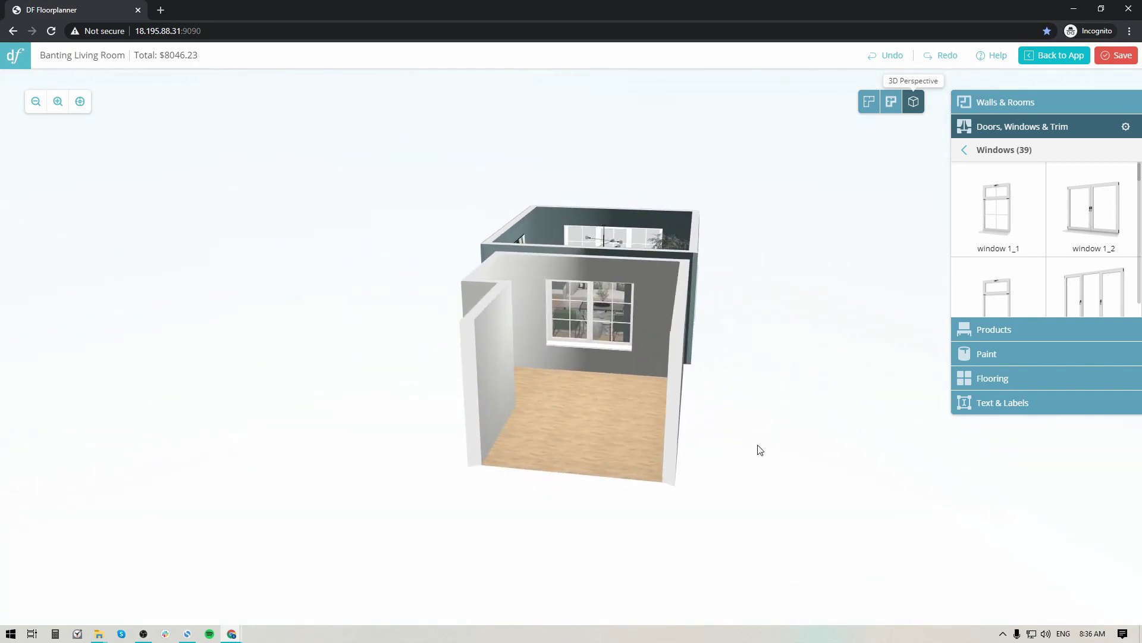
left_click_drag(757, 449, 658, 472)
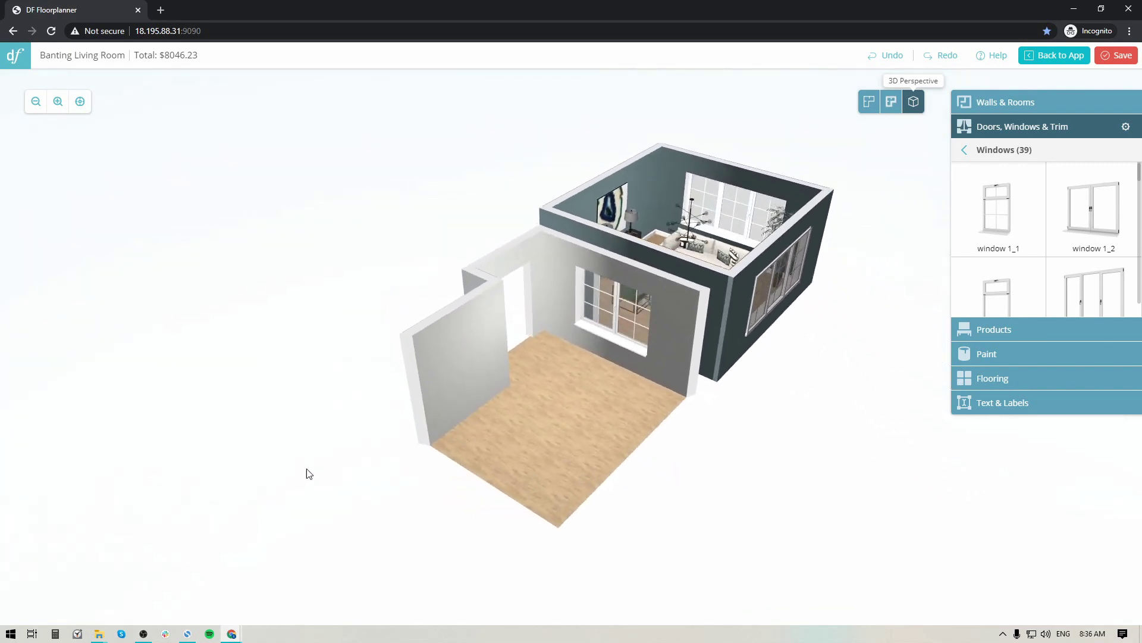
left_click_drag(309, 472, 708, 474)
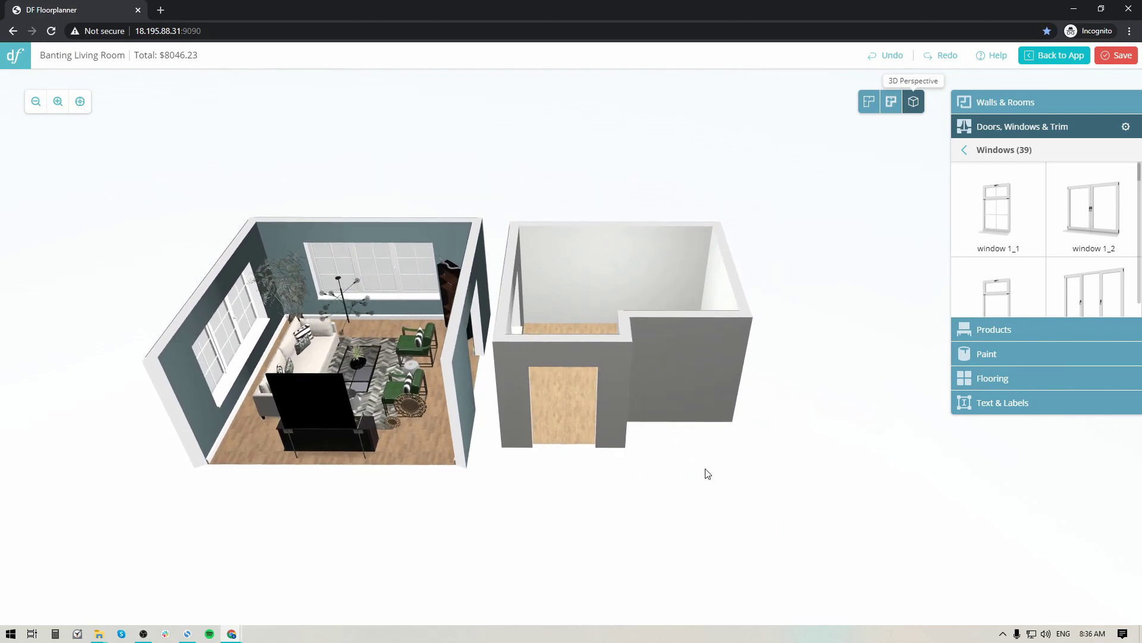
- Delete window 2_1 and the entrance door from the L-shaped room in the floorplan
left_click(870, 103)
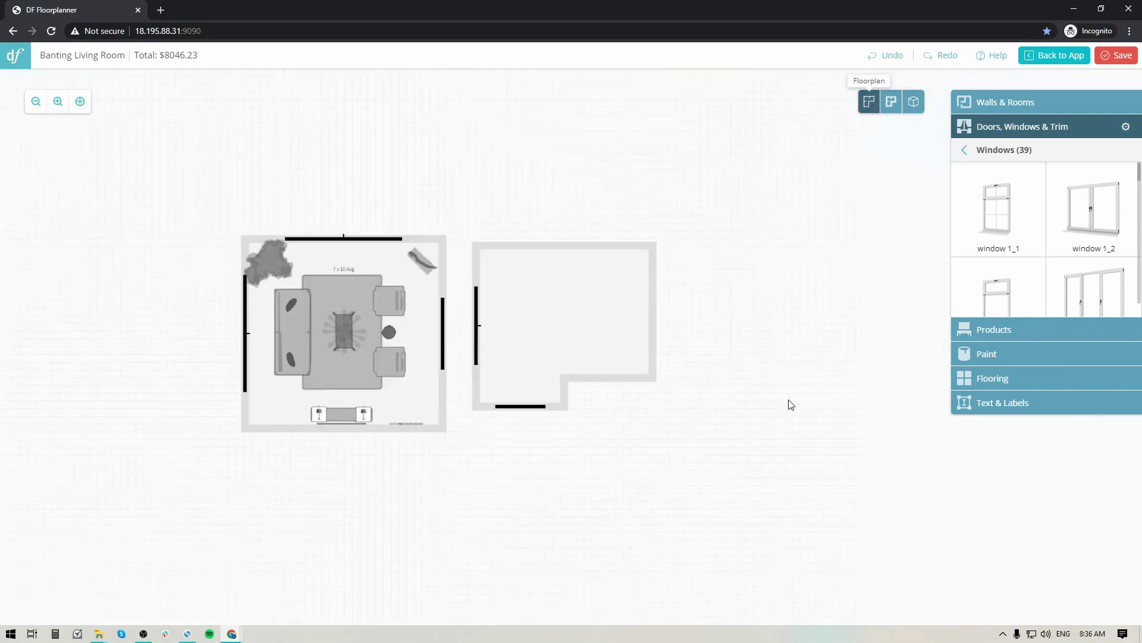
left_click(477, 330)
key("Delete")
left_click(526, 407)
key("Delete")
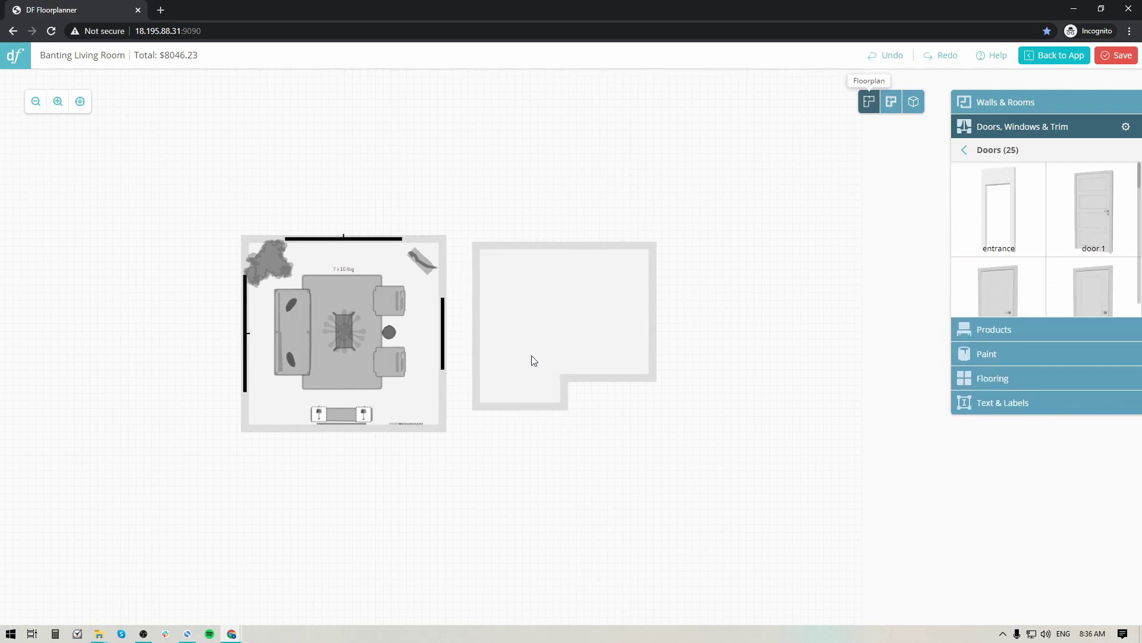
- Delete the whole L-shaped room from the plan
left_click(552, 355)
left_click(563, 218)
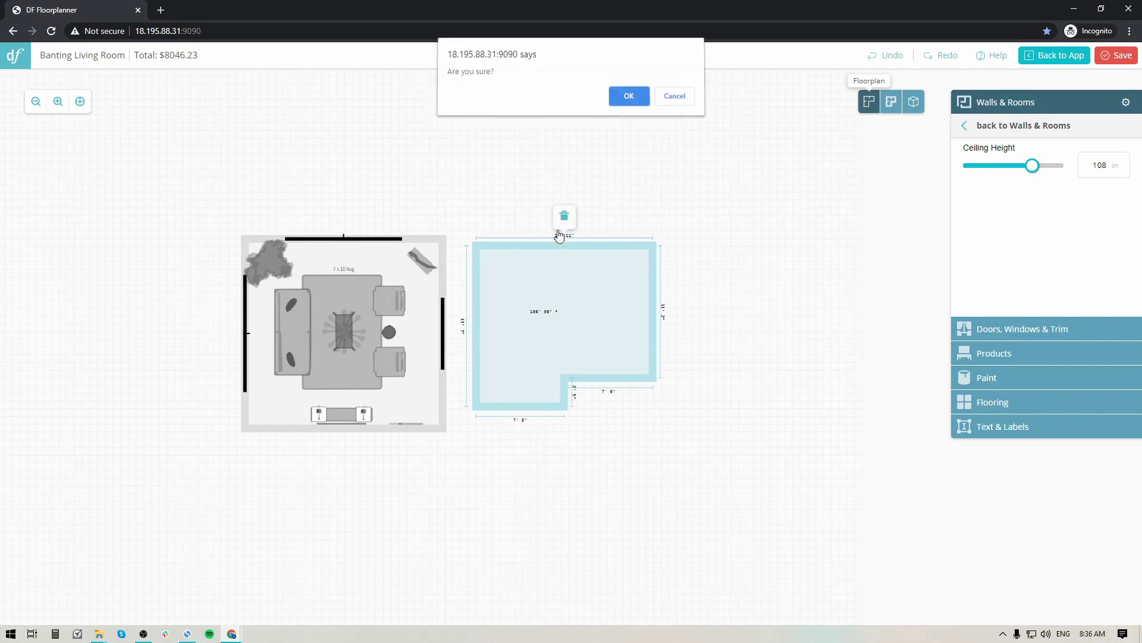
left_click(626, 99)
- Inspect the furnished living room in the 3D top-down and 3D perspective views, facing the sofa through the near wall
left_click_drag(506, 324, 661, 321)
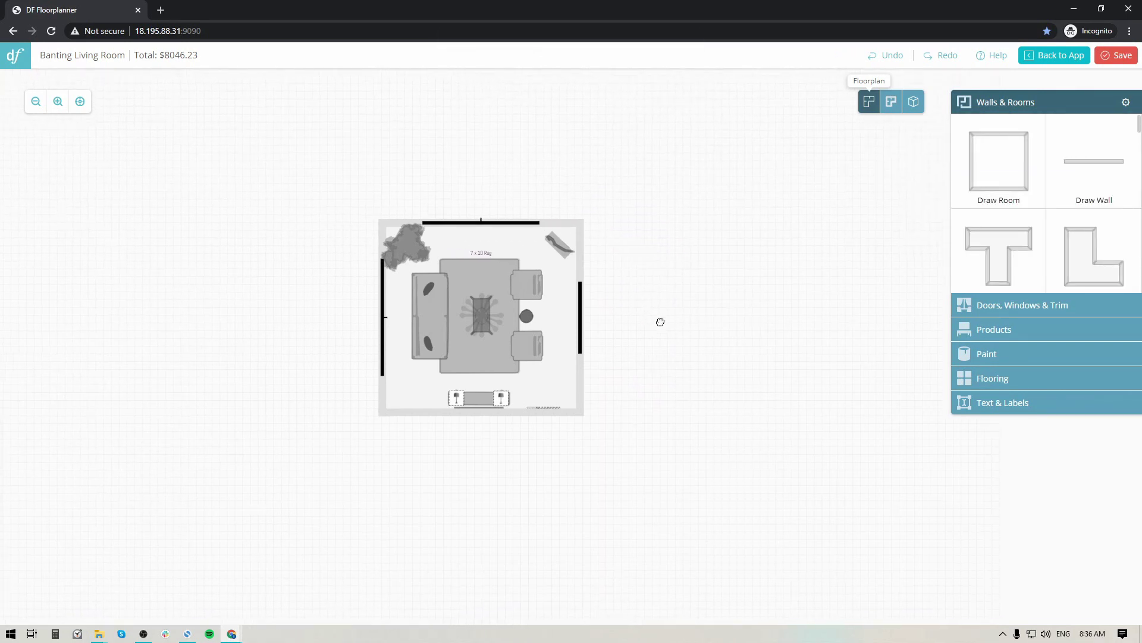
scroll(630, 345, "up", 3)
scroll(631, 343, "up", 2)
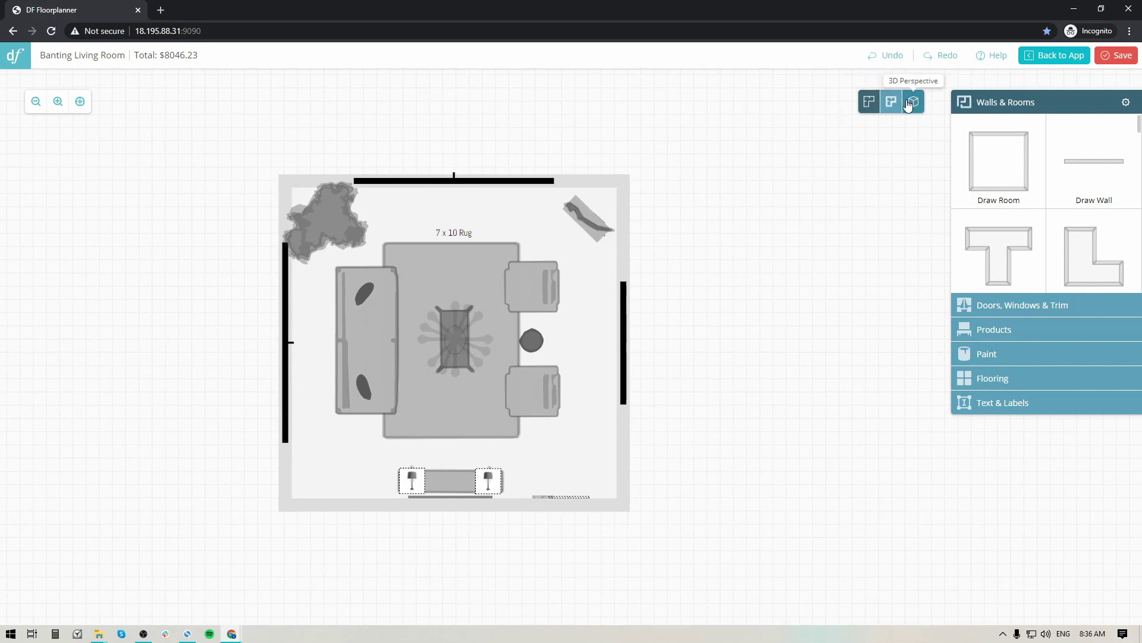
left_click(892, 102)
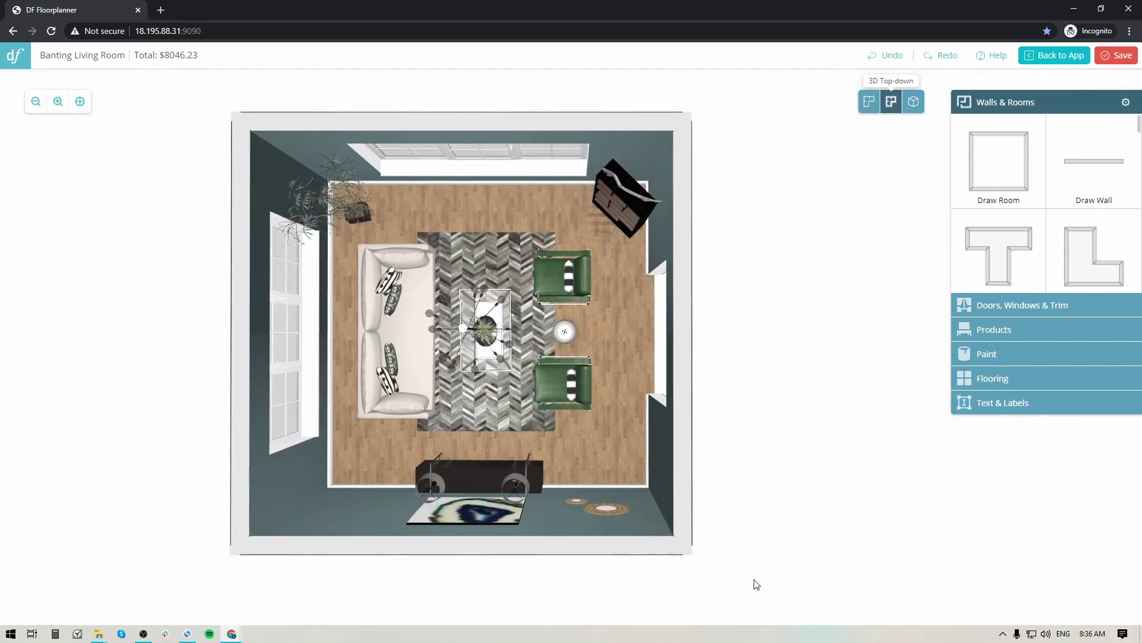
left_click(914, 102)
left_click_drag(808, 450, 570, 491)
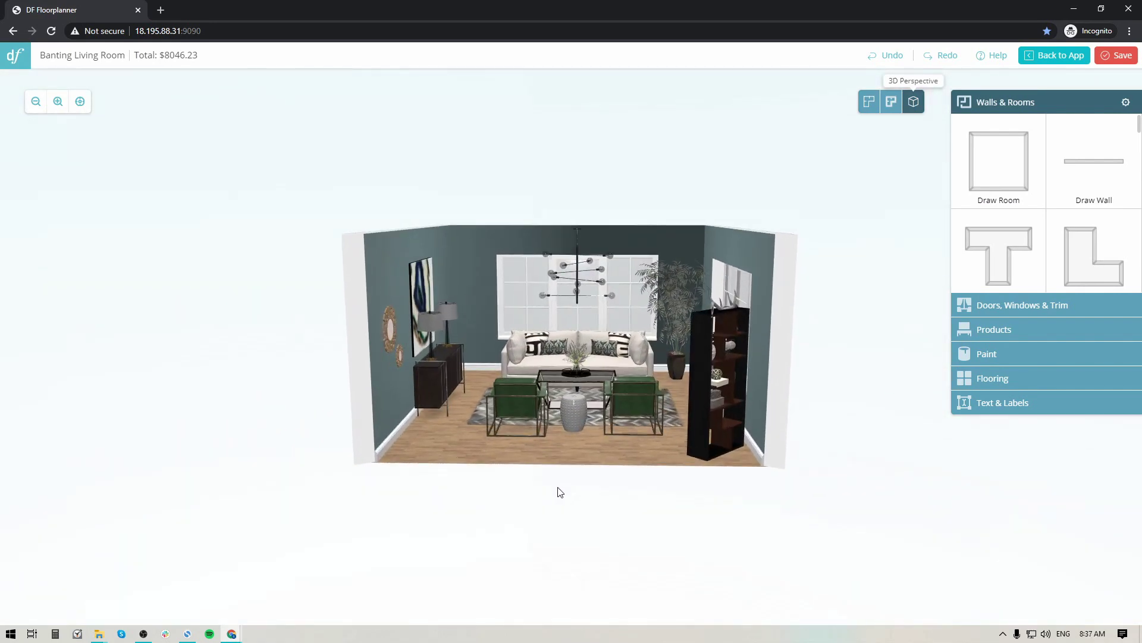
scroll(565, 491, "up", 5)
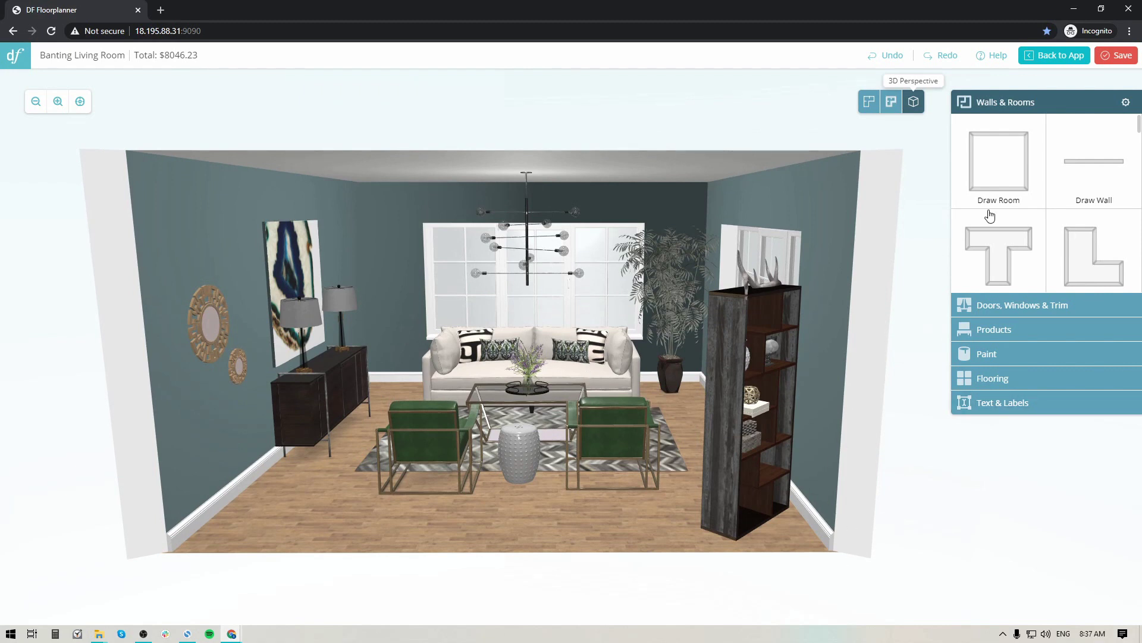
- Apply Crown Molding 1 to all walls of the living room
left_click(993, 305)
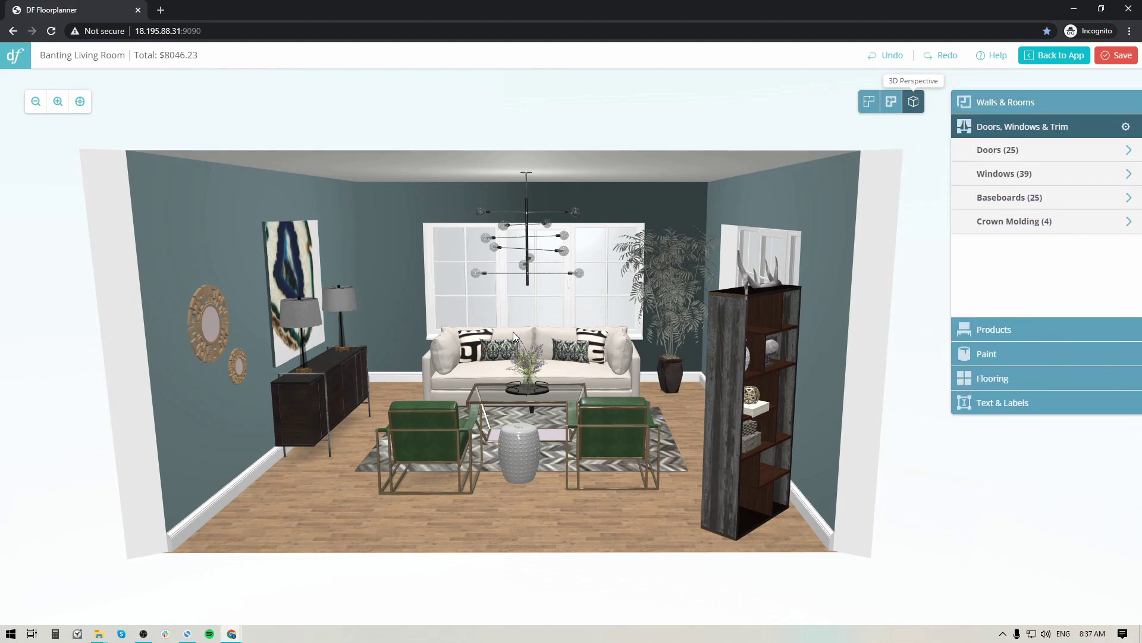
left_click(998, 223)
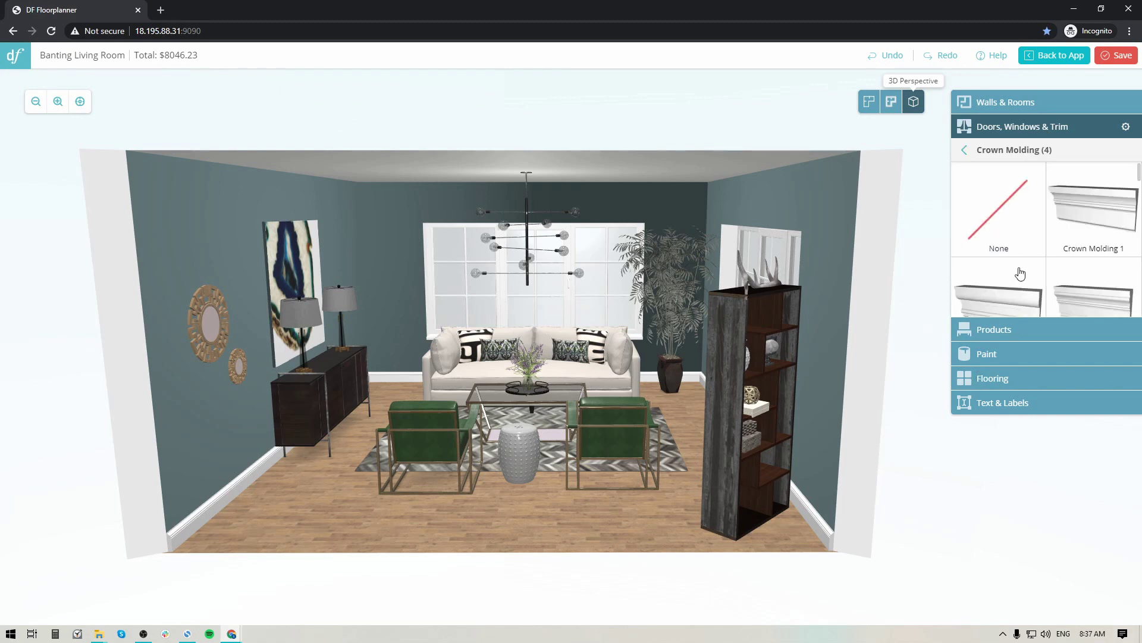
mouse_move(1015, 215)
mouse_move(1104, 226)
left_click(1095, 209)
left_click(434, 292)
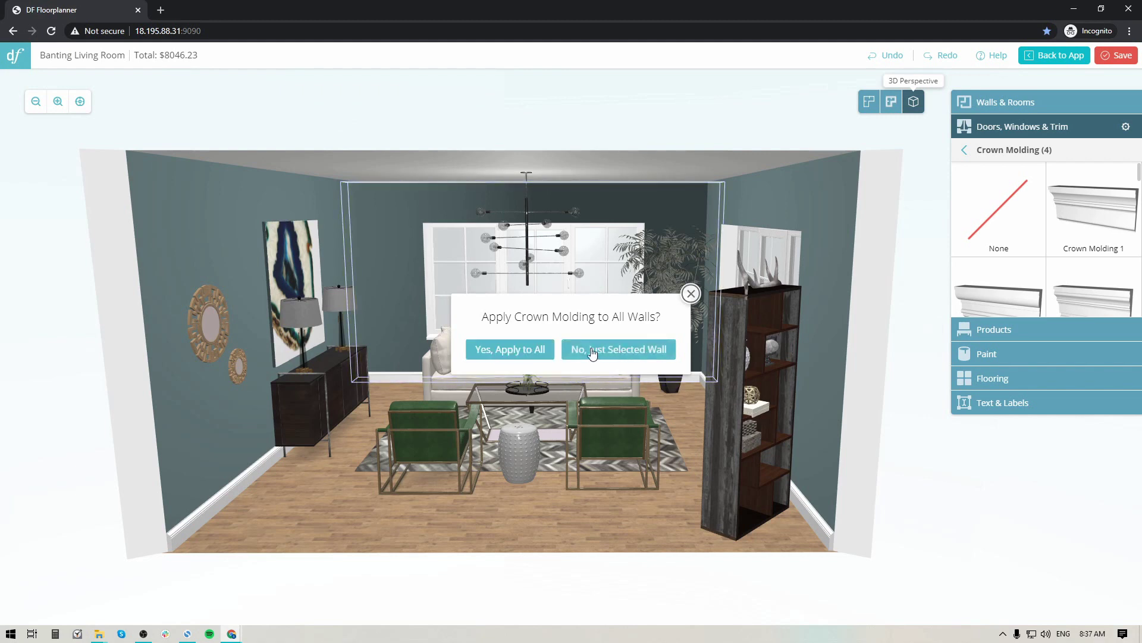
left_click(494, 351)
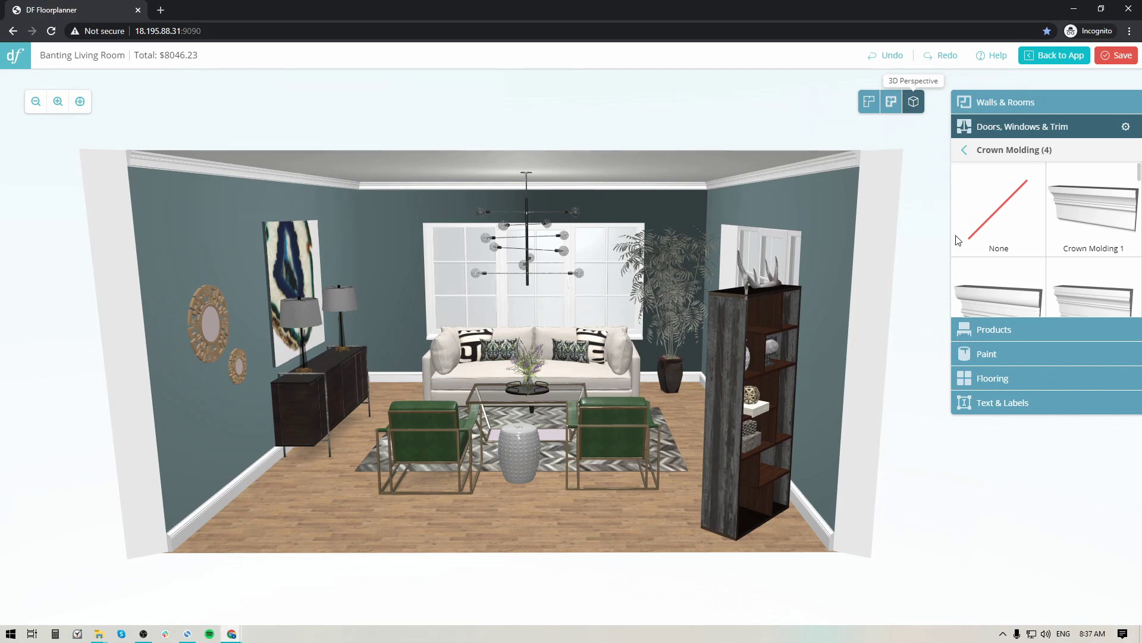
- Remove the crown molding from all living room walls and open the baseboard catalogue
left_click(999, 212)
left_click(507, 350)
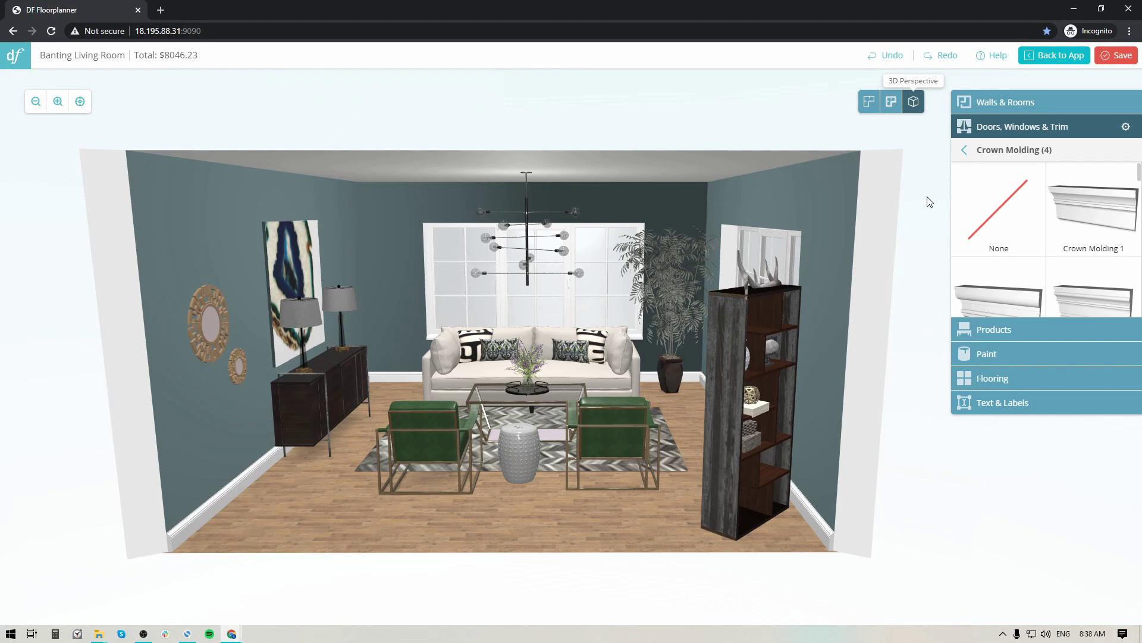
left_click(1008, 153)
left_click(1005, 198)
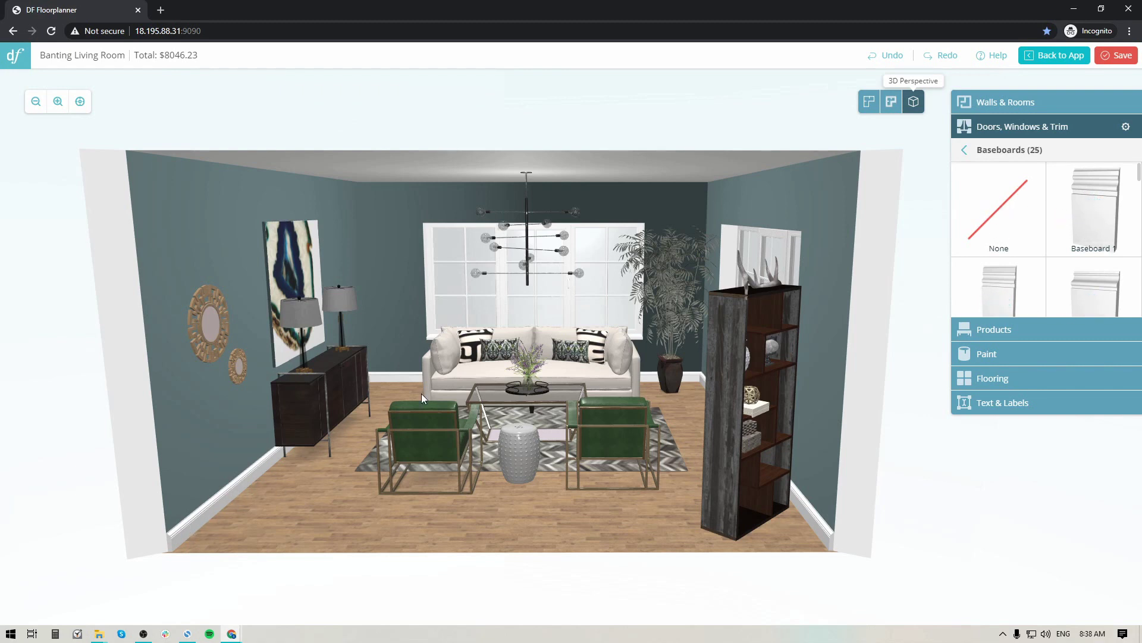
left_click_drag(460, 596, 462, 585)
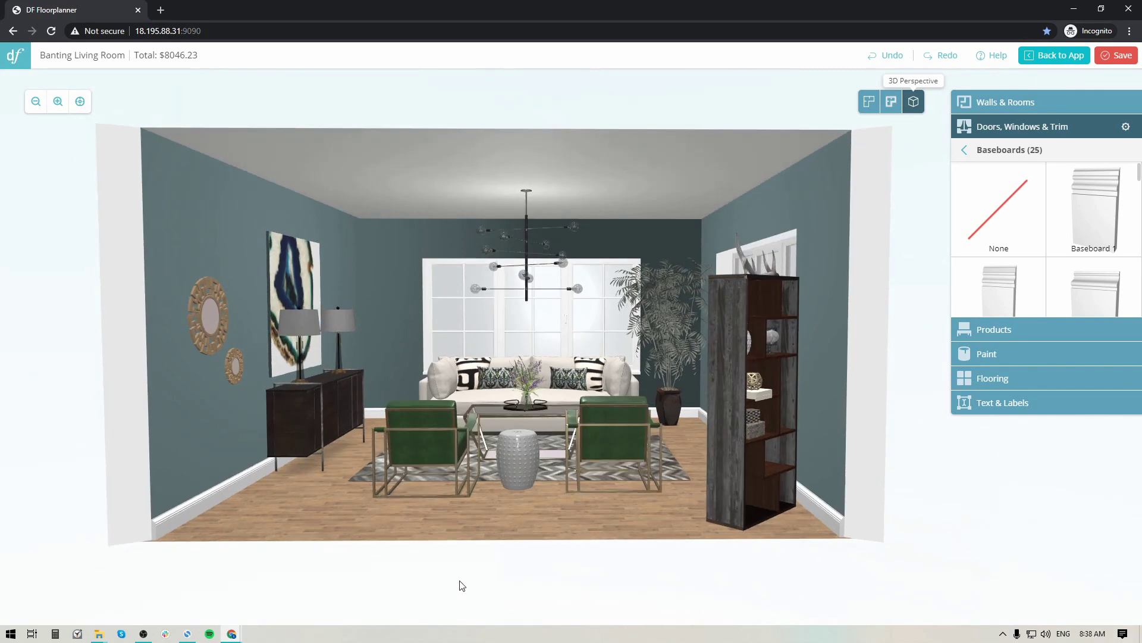
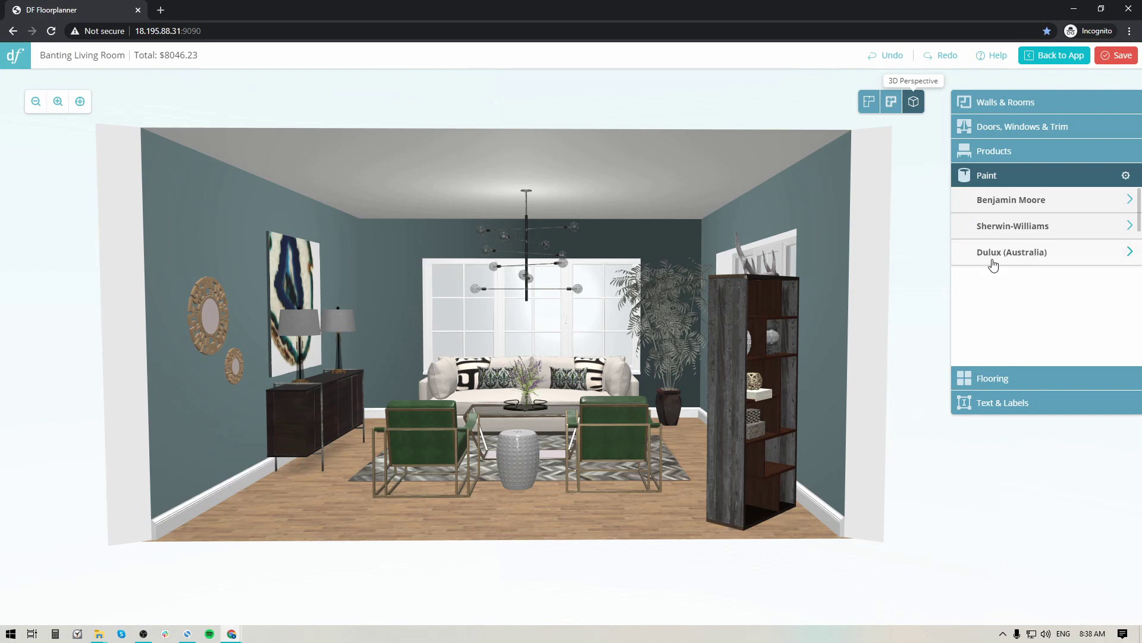
- Paint all living room walls with Benjamin Moore color AF-510
left_click(999, 205)
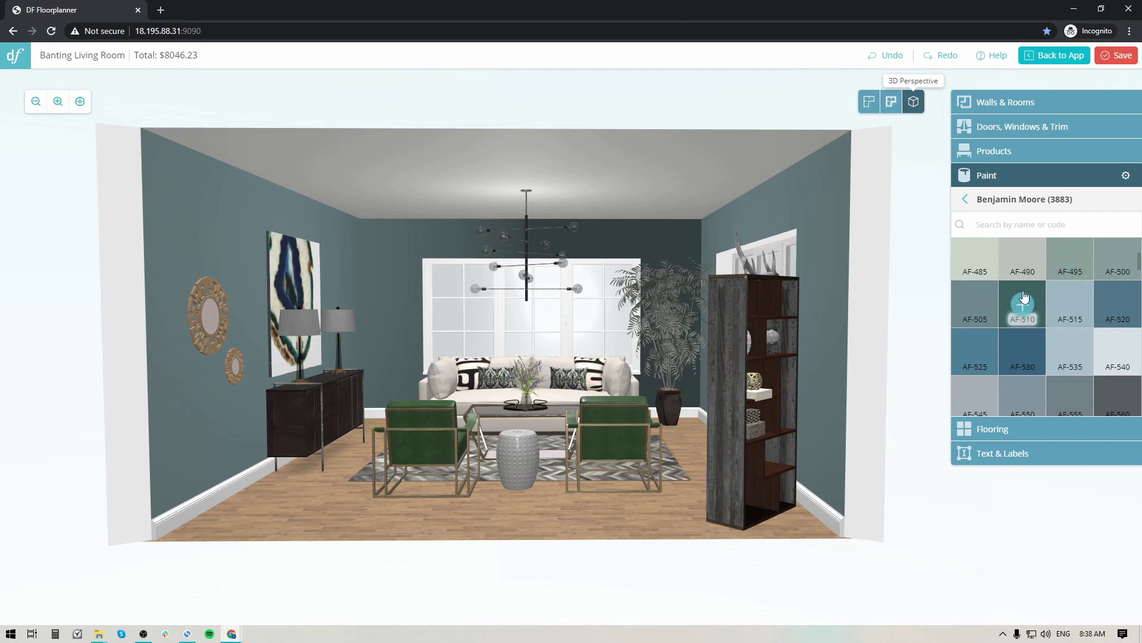
mouse_move(1023, 297)
left_mouse_down()
mouse_move(940, 303)
mouse_move(379, 261)
left_mouse_up()
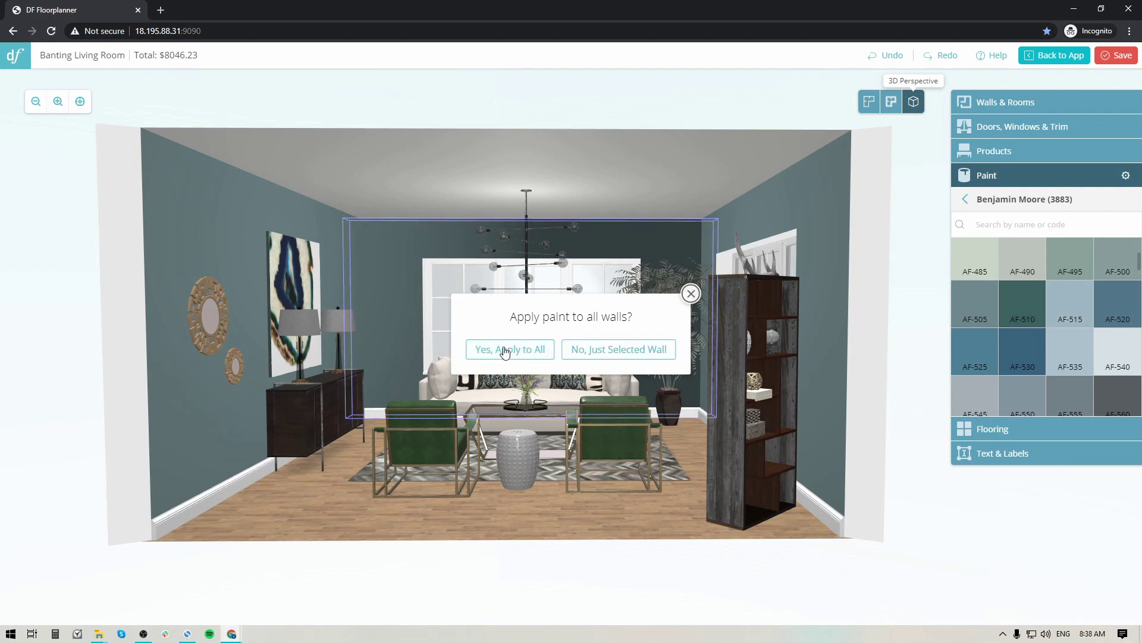
left_click(634, 348)
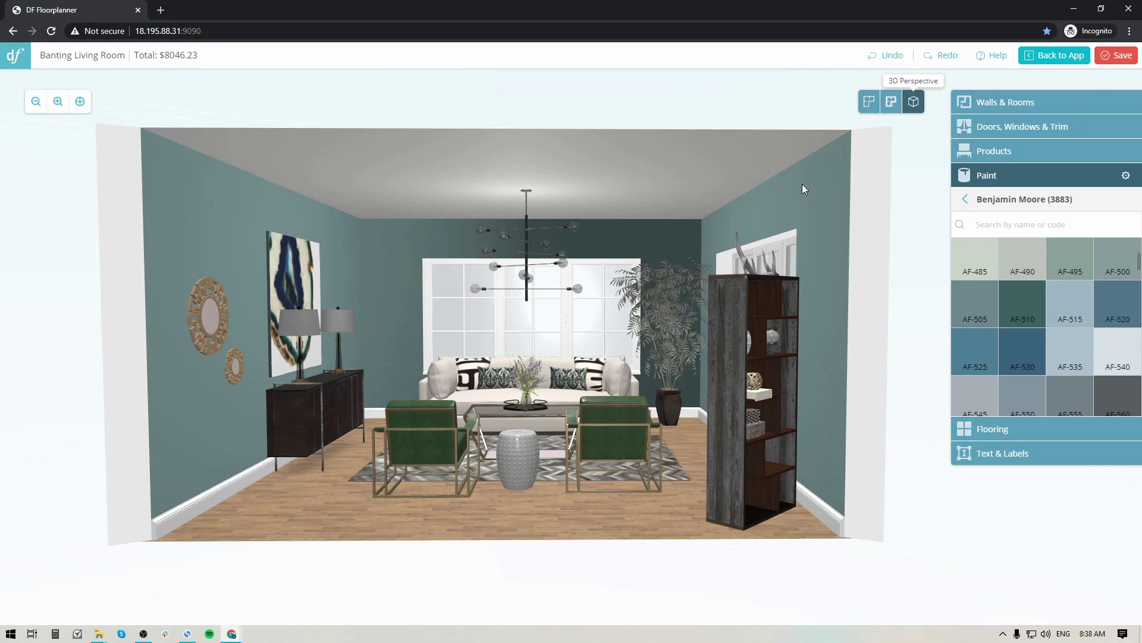
- Change the living room floor to a light parquet from the flooring catalogue
left_click_drag(597, 110, 593, 179)
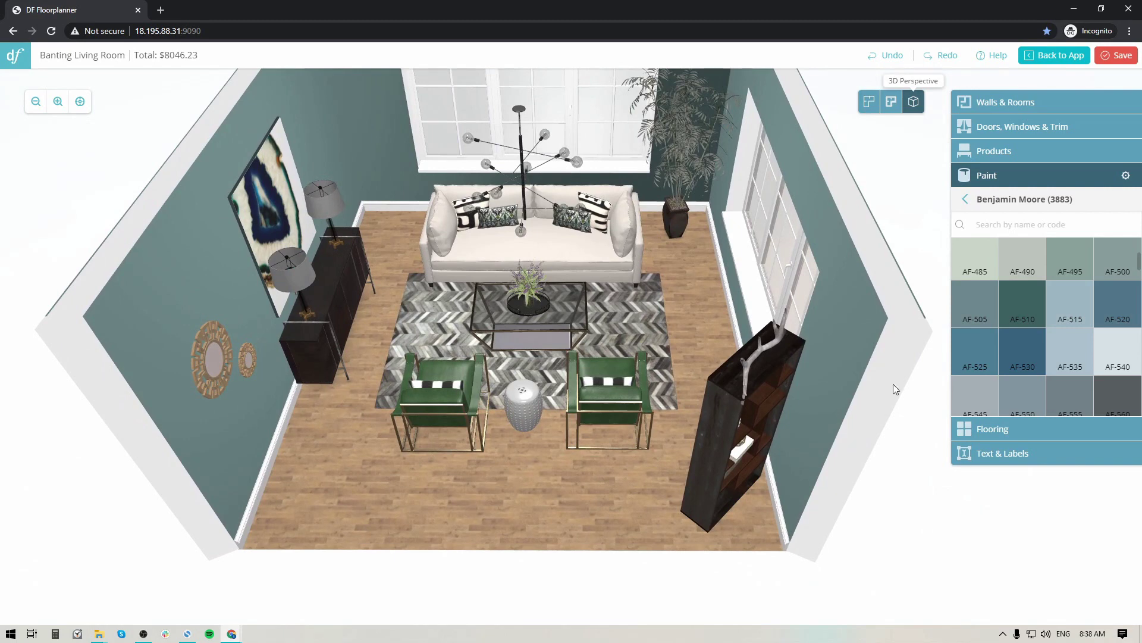
left_click(989, 429)
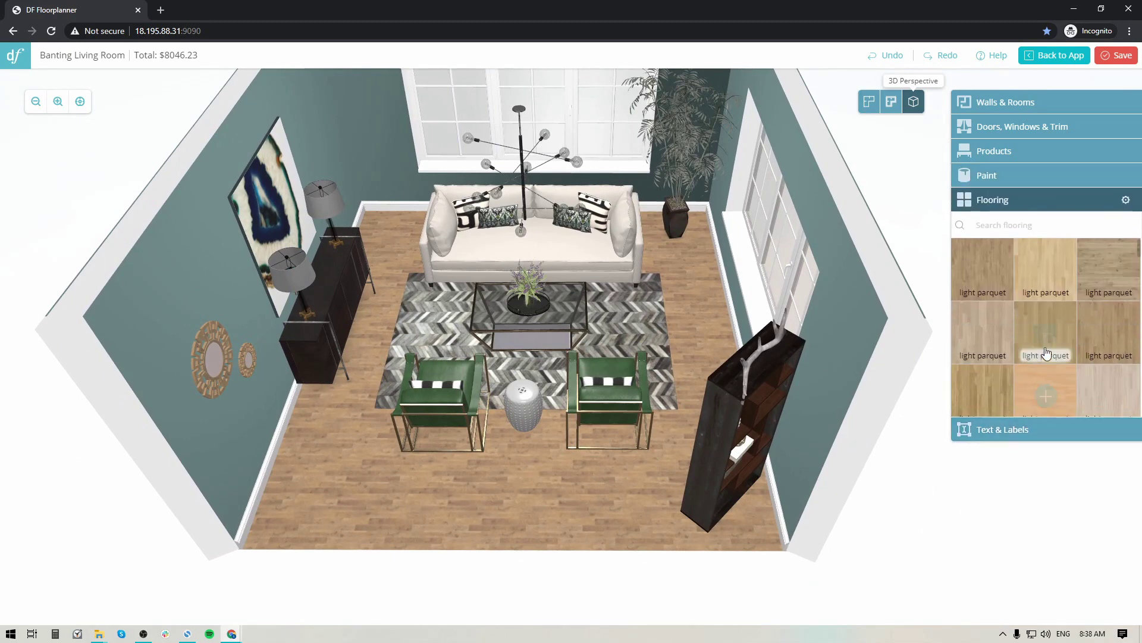
scroll(976, 324, "down", 5)
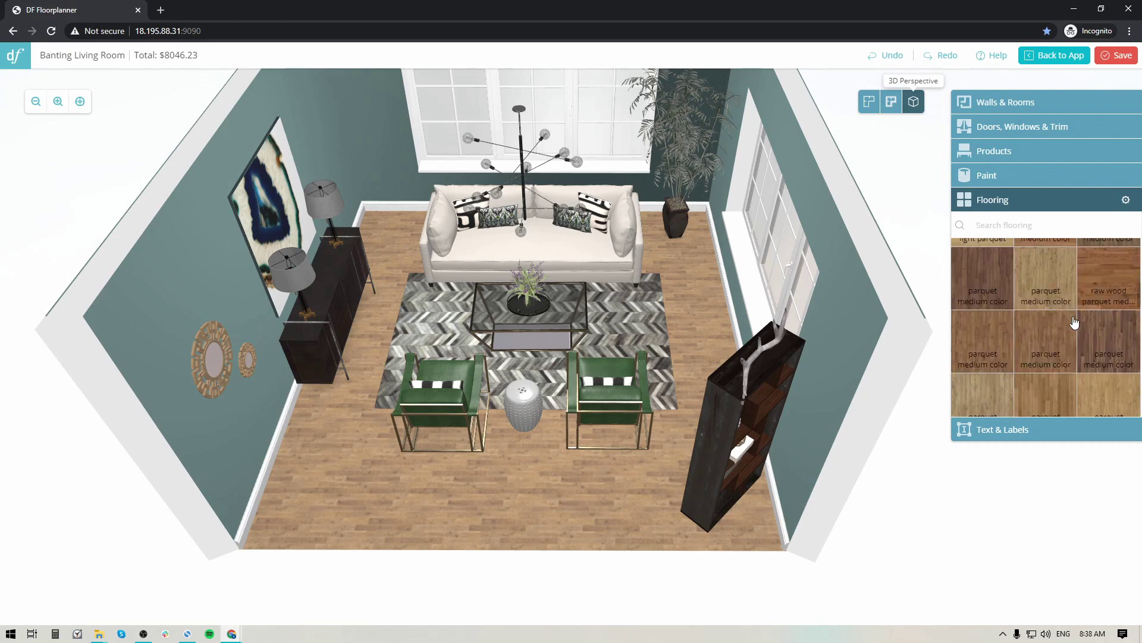
scroll(1074, 322, "up", 8)
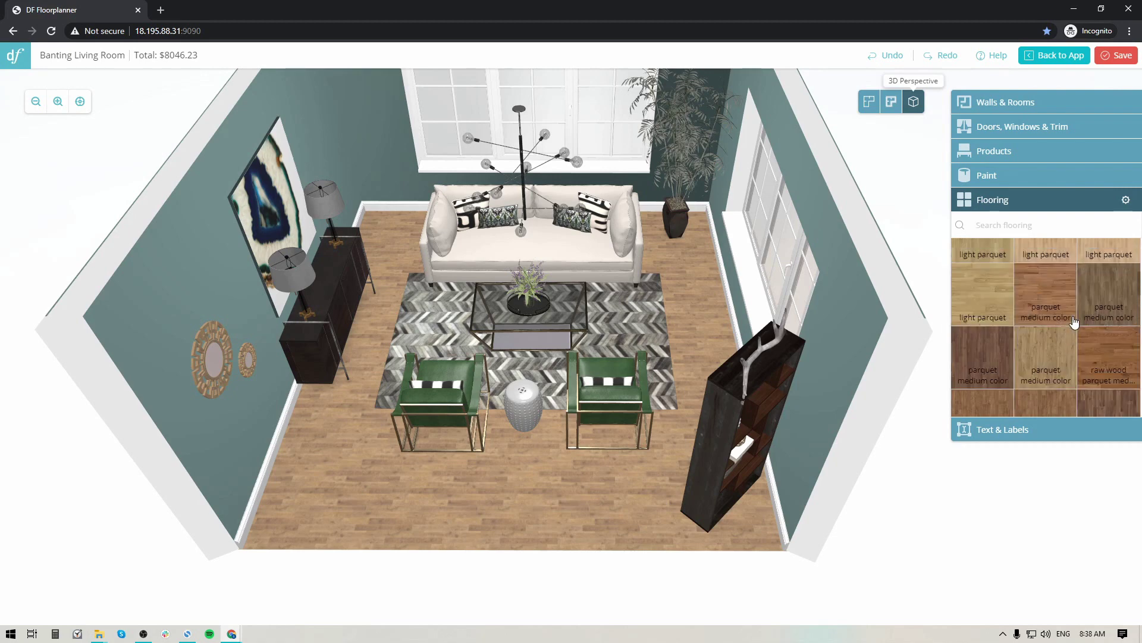
left_click_drag(982, 269, 544, 493)
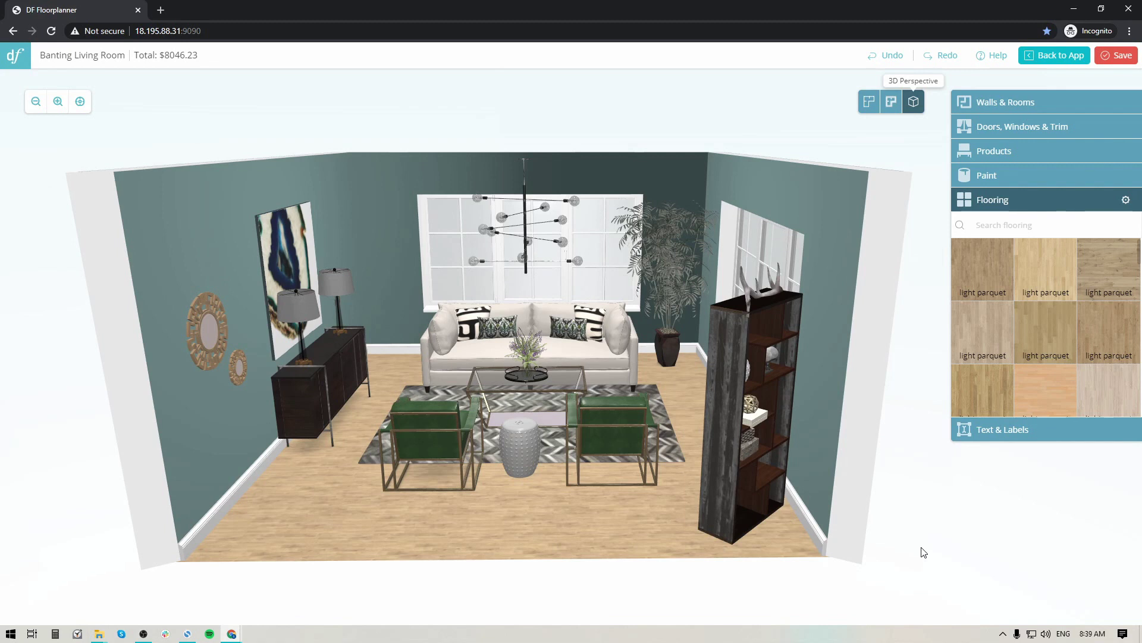
- Add a Gilfillan 12-Light Chandelier on the floor in front of the sideboard and delete the existing Candice 12-Light Chandelier
left_click(999, 152)
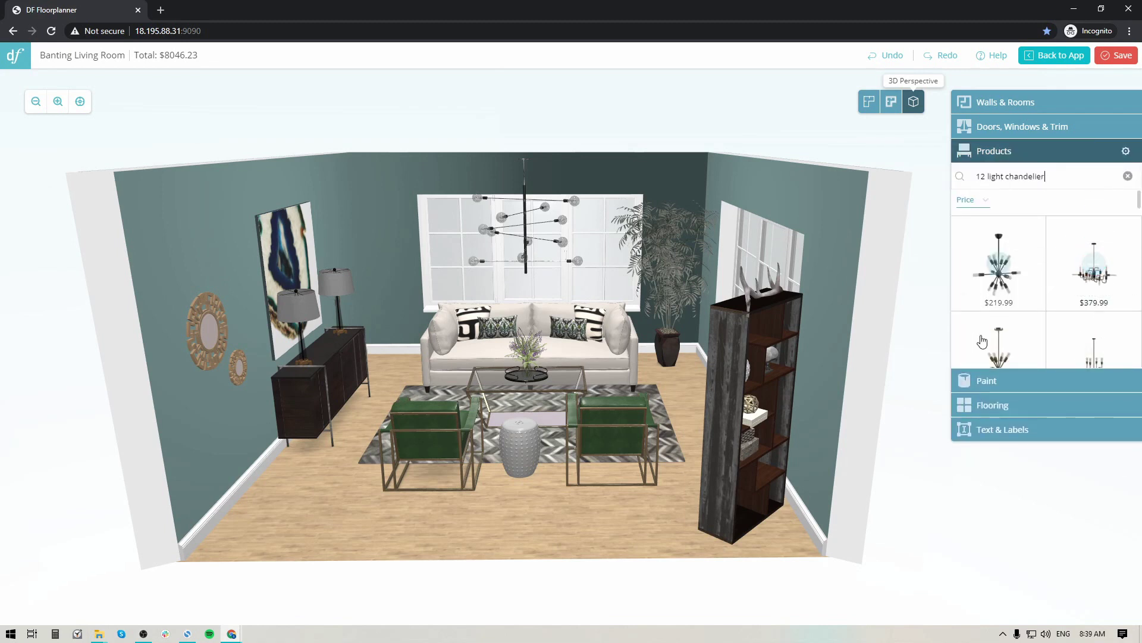
mouse_move(1086, 271)
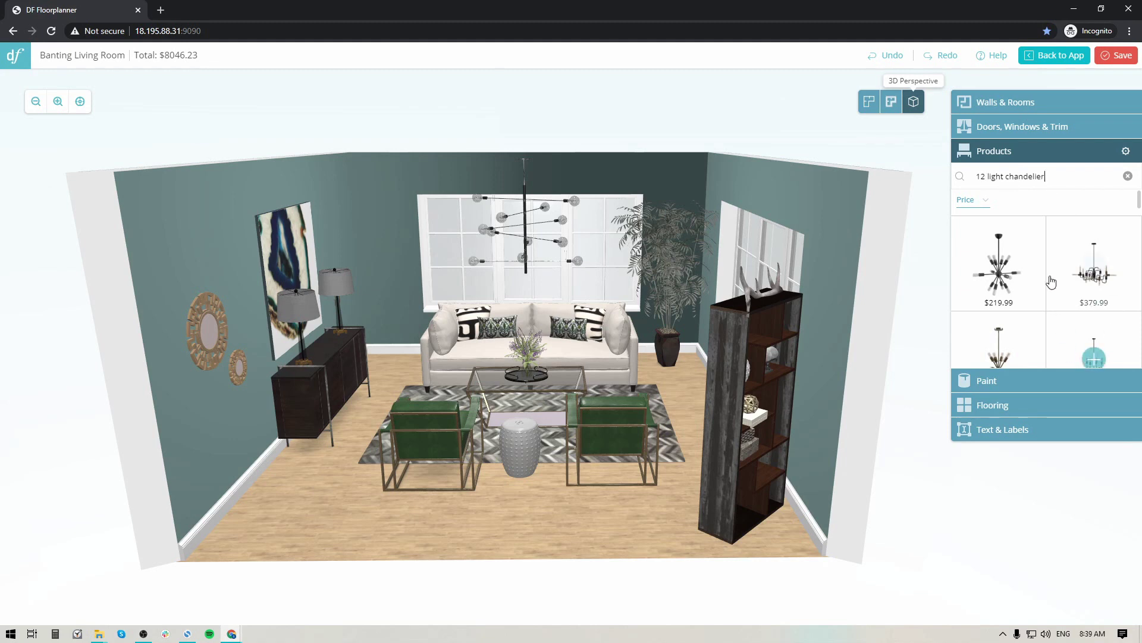
scroll(1095, 351, "down", 1)
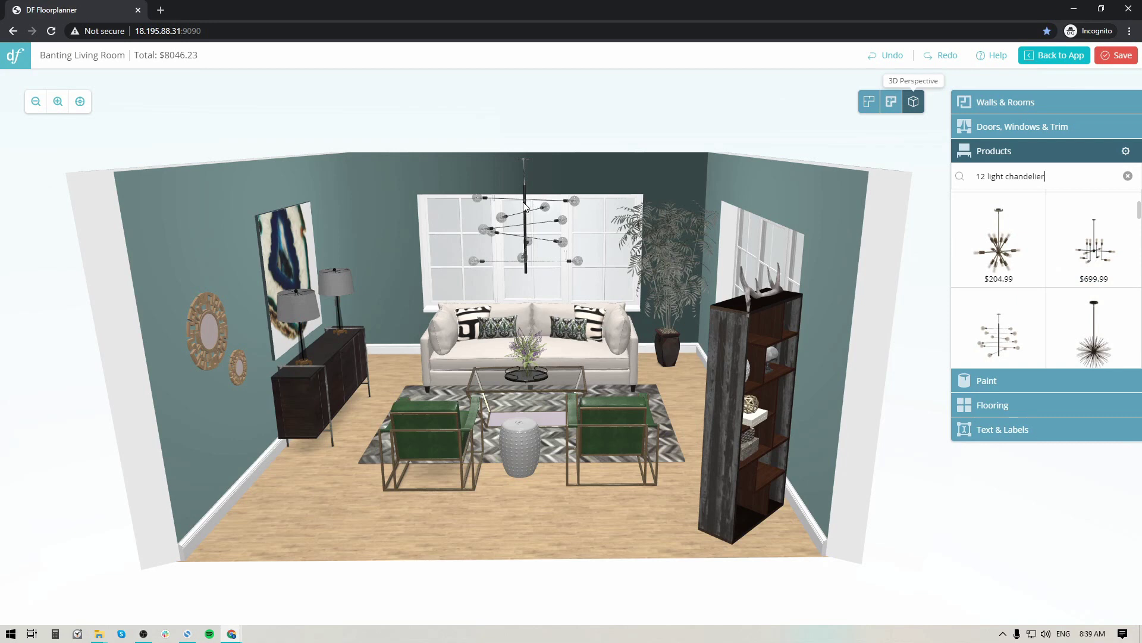
mouse_move(1096, 250)
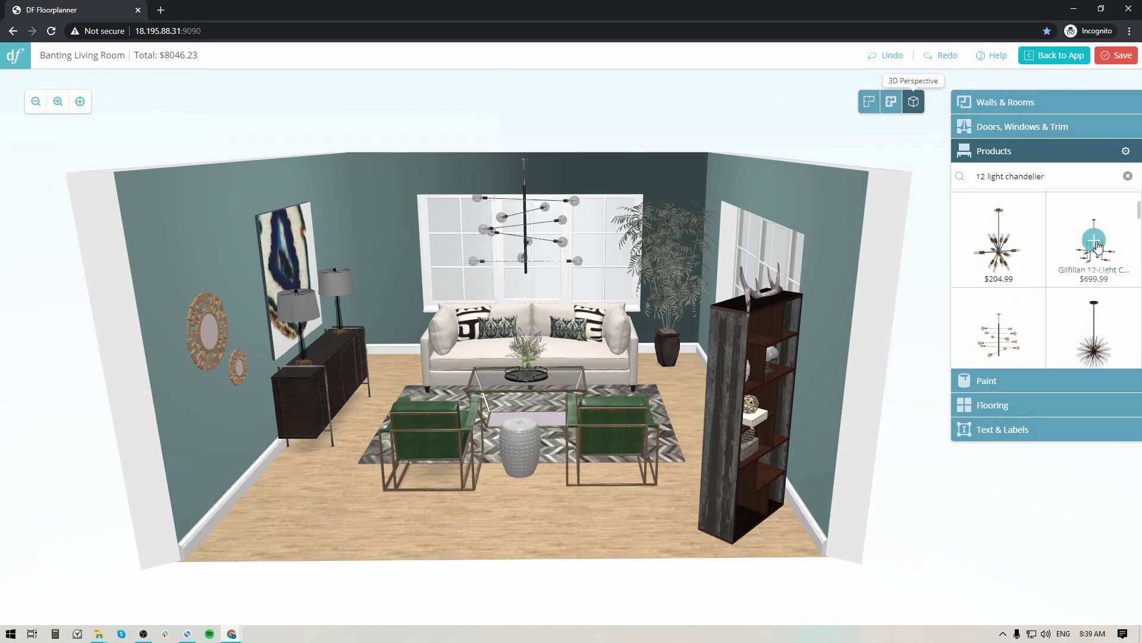
left_click_drag(1096, 243, 325, 491)
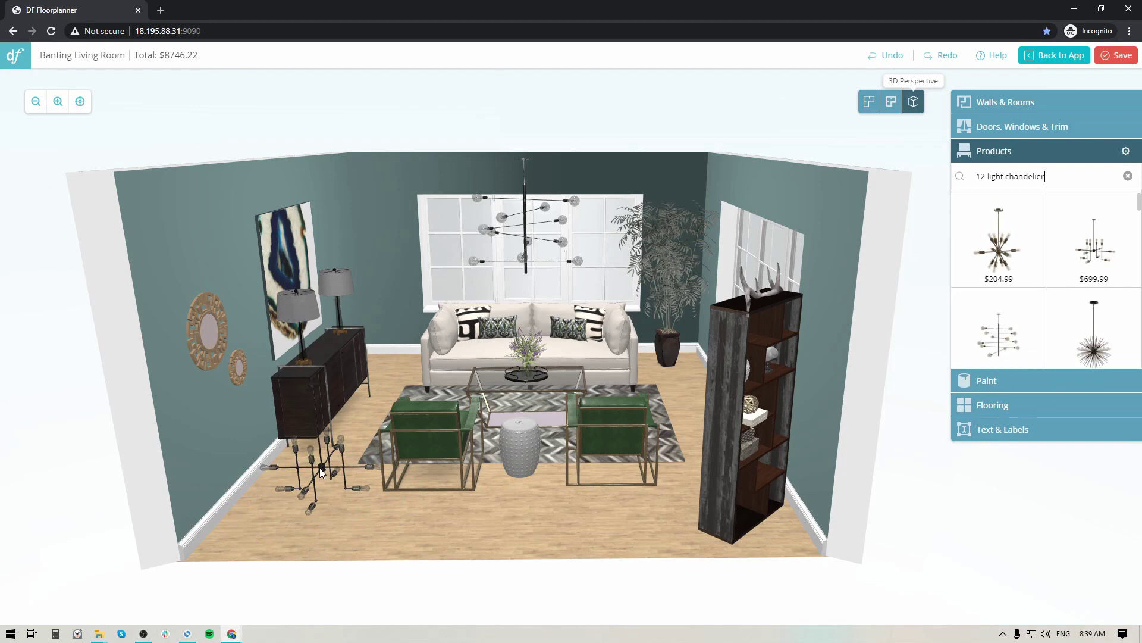
left_click(528, 242)
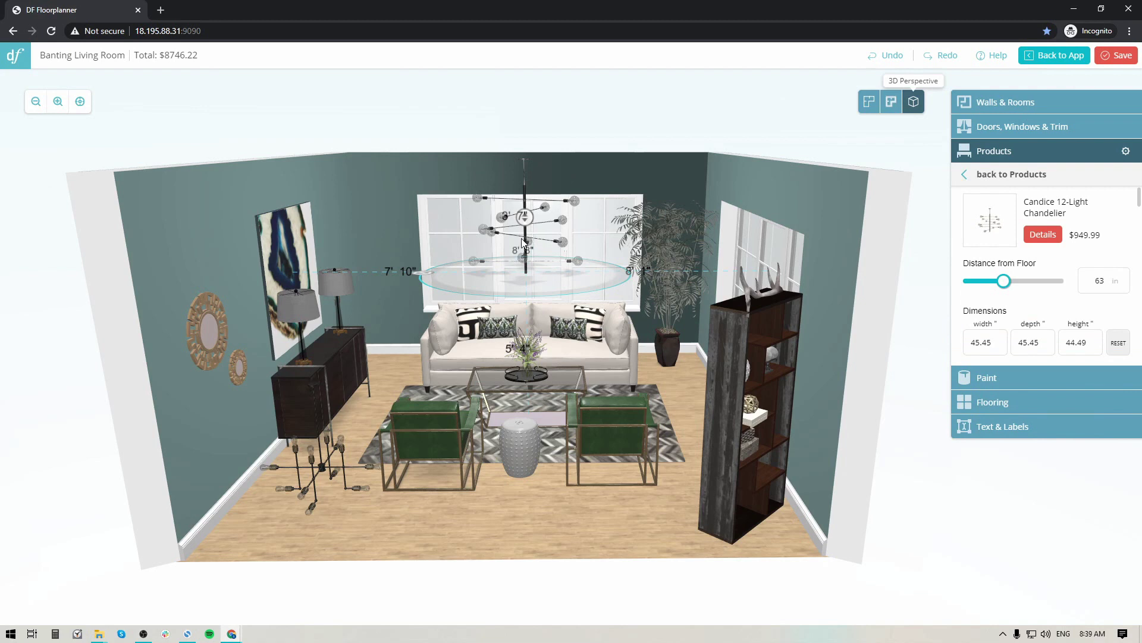
key("Delete")
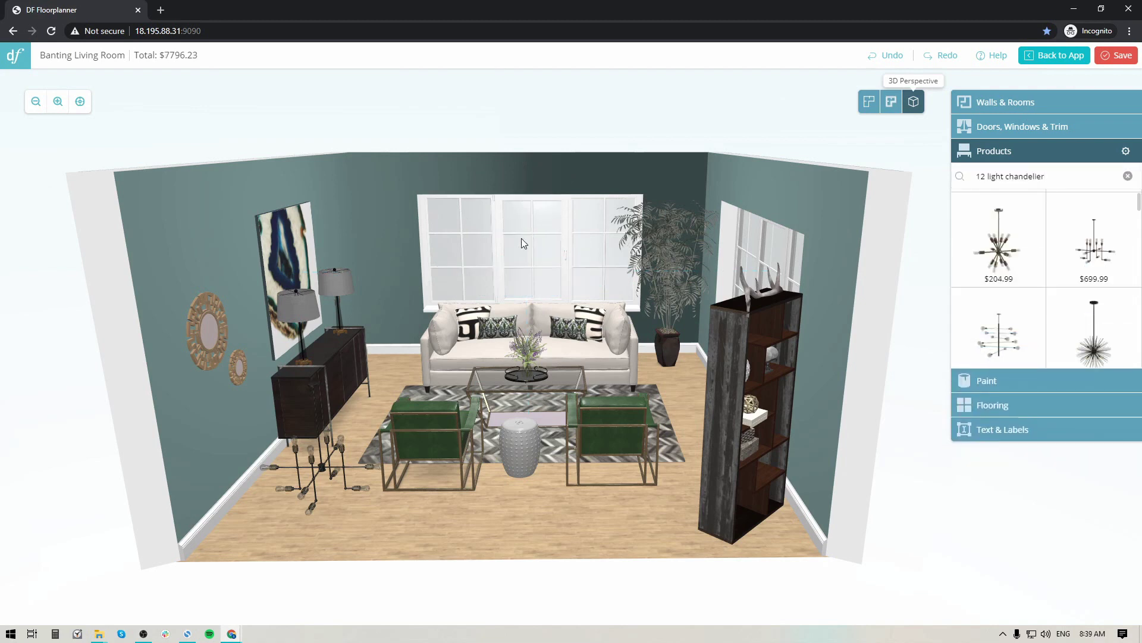
- Center the Gilfillan 12-Light Chandelier over the coffee table in the floorplan and set its distance from floor to 60 in
left_click(321, 469)
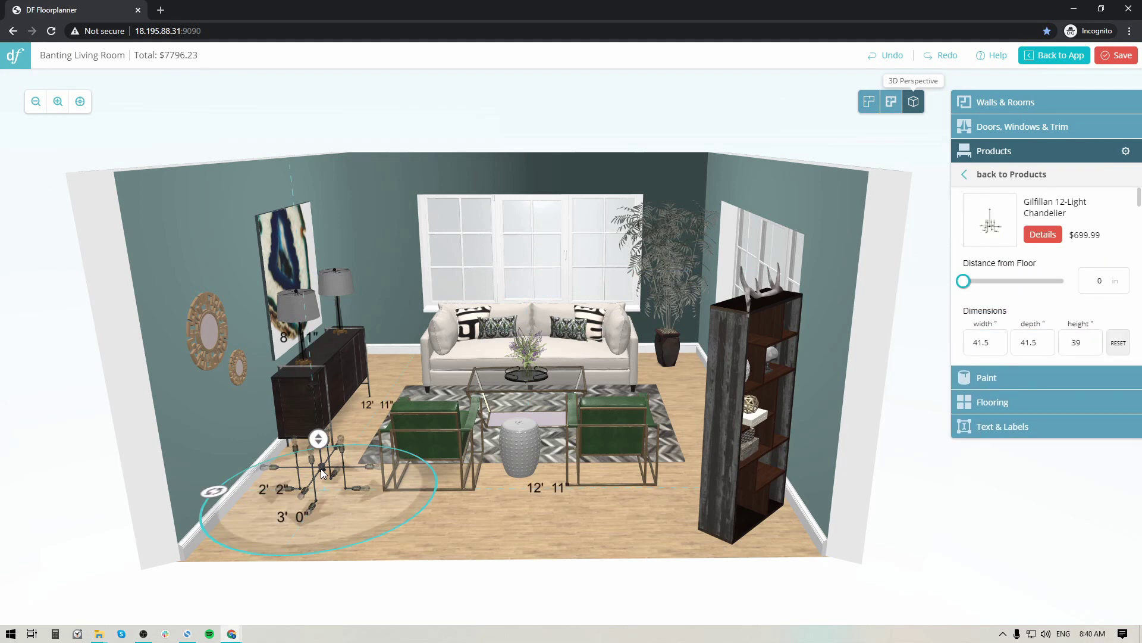
left_click(869, 101)
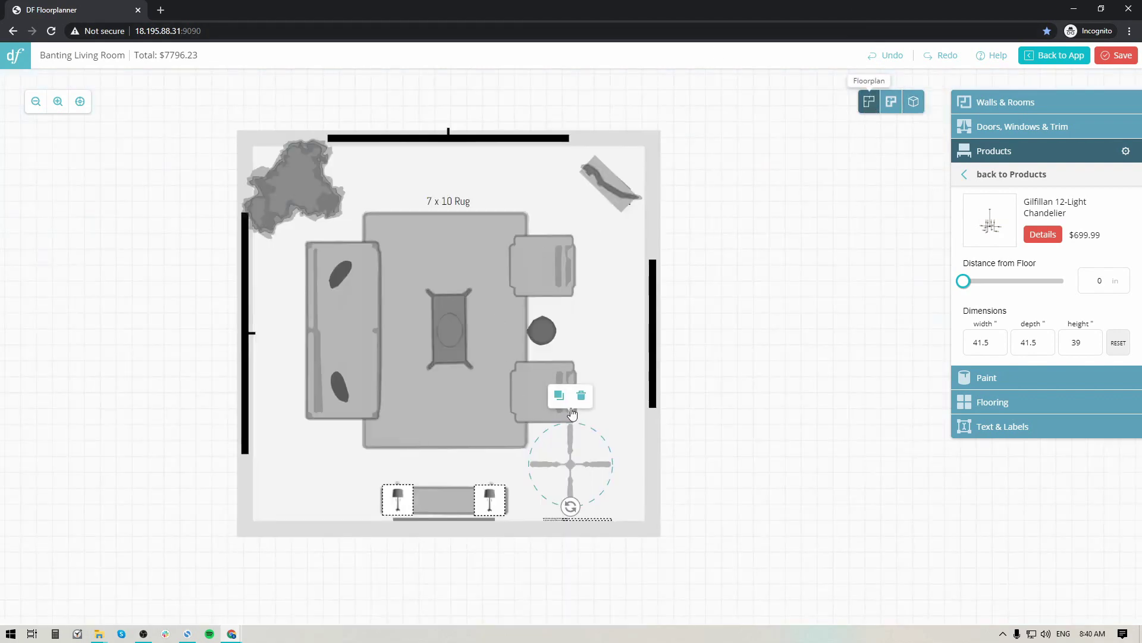
left_click(570, 464)
left_click_drag(571, 465, 449, 331)
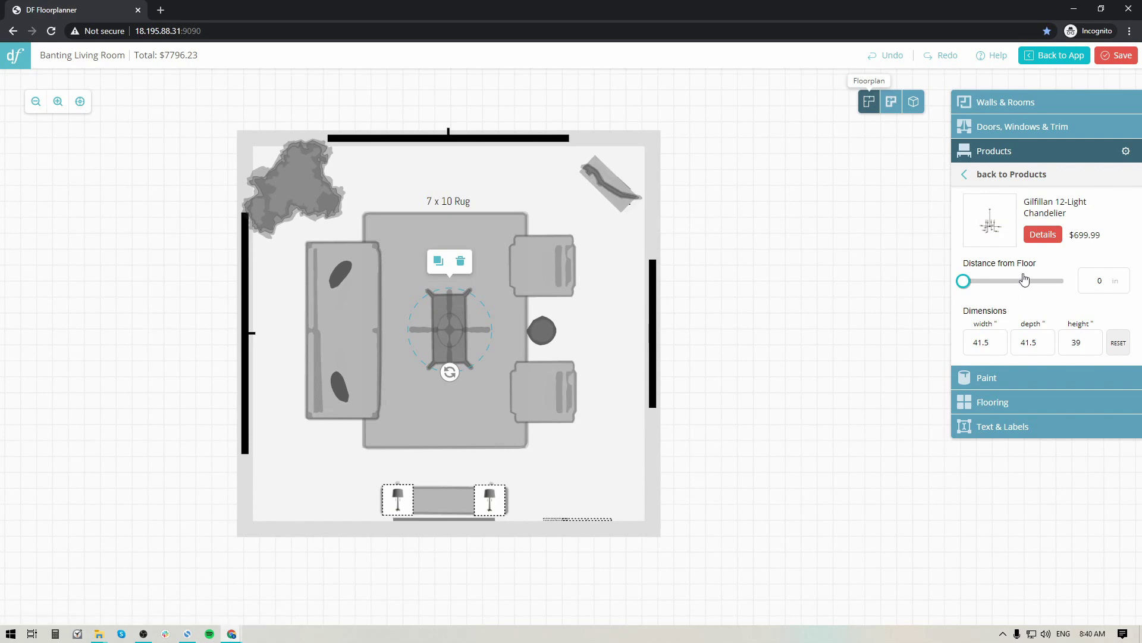
left_click(1101, 282)
type("60")
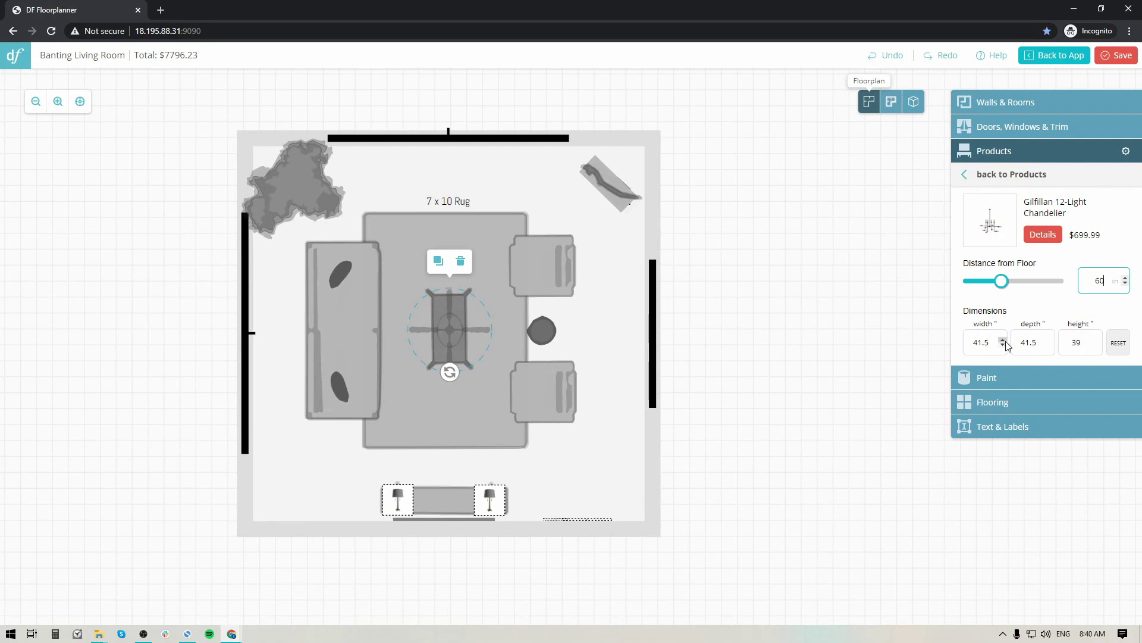
- In the 3D perspective, raise the Gilfillan 12-Light Chandelier until its distance from the floor is 69 in
left_click(913, 102)
left_click_drag(928, 527, 784, 576)
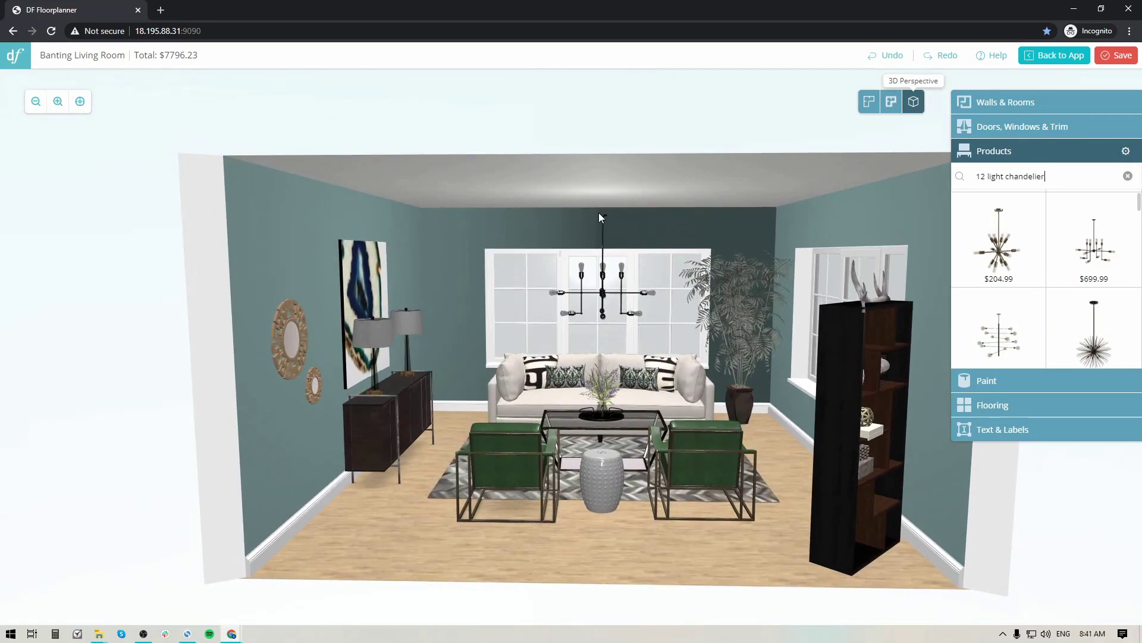
left_click(604, 296)
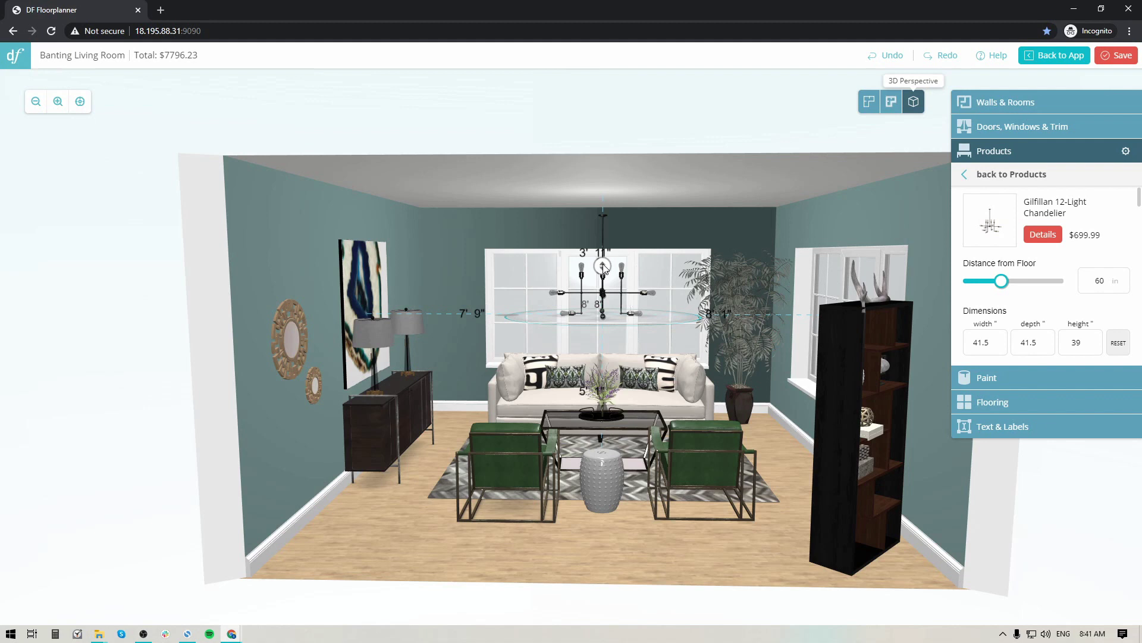
left_click_drag(602, 266, 601, 241)
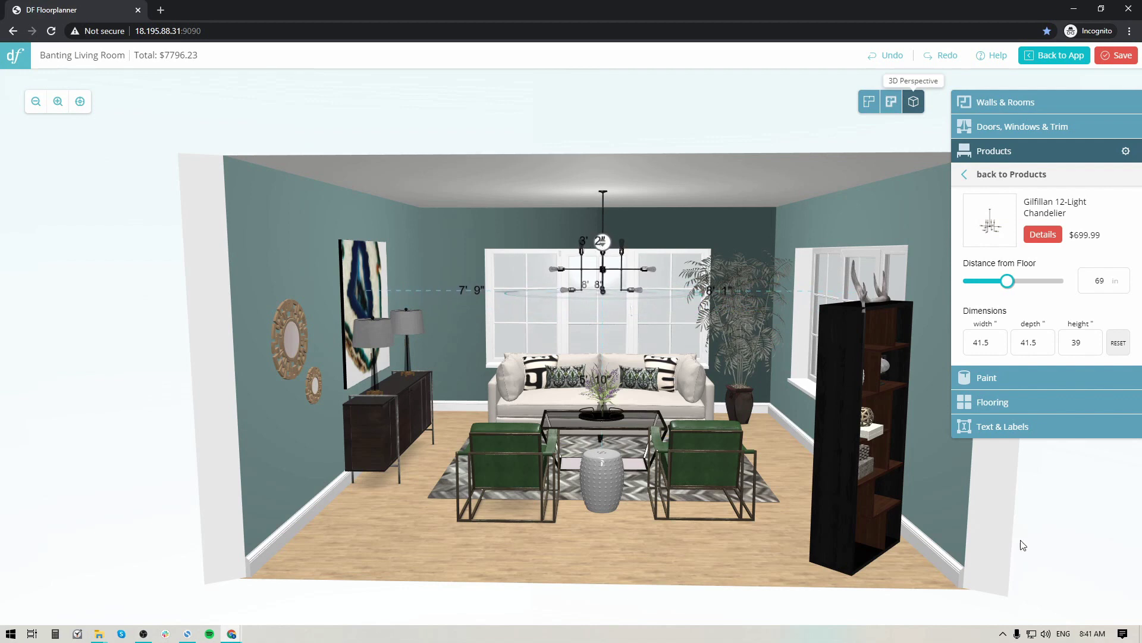
left_click(173, 480)
- Clear the product search and add a Mccaskill Lounge Chair to the open floor beside the sideboard
left_click_drag(154, 437, 423, 438)
left_click_drag(96, 453, 758, 519)
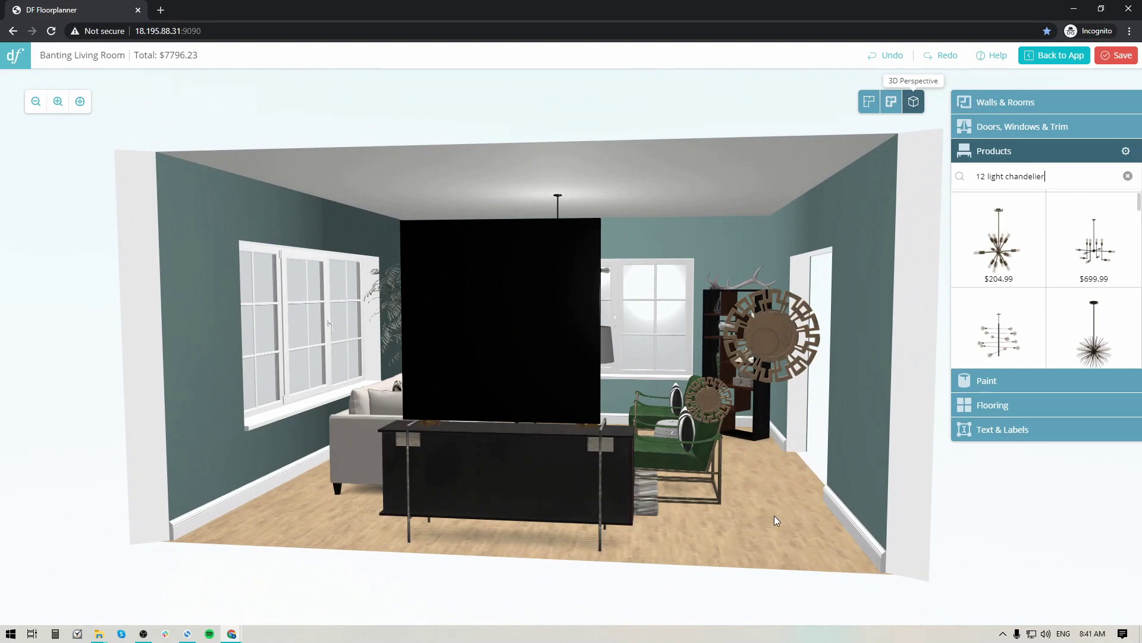
left_click_drag(964, 517, 702, 513)
key("Right")
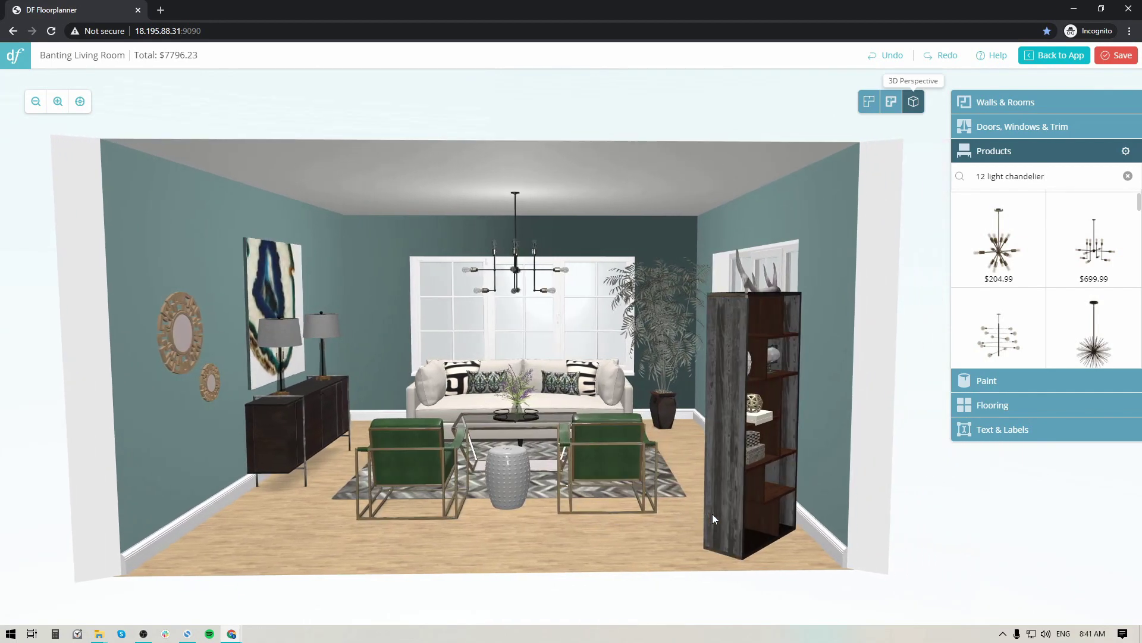
left_click(1127, 176)
mouse_move(1003, 267)
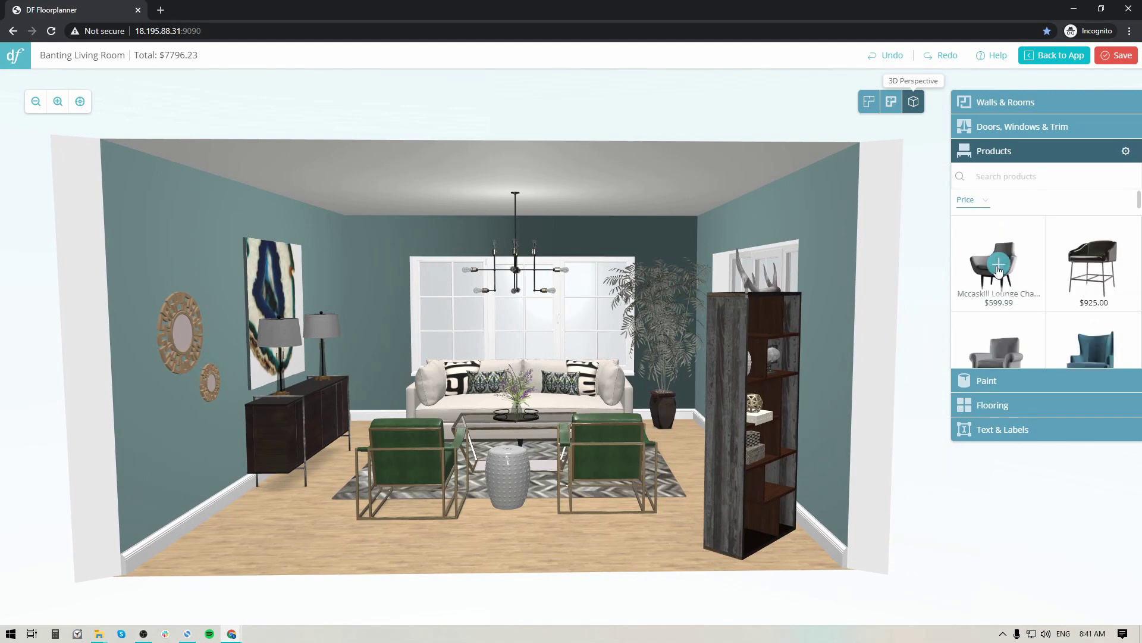
left_click_drag(1002, 267, 274, 528)
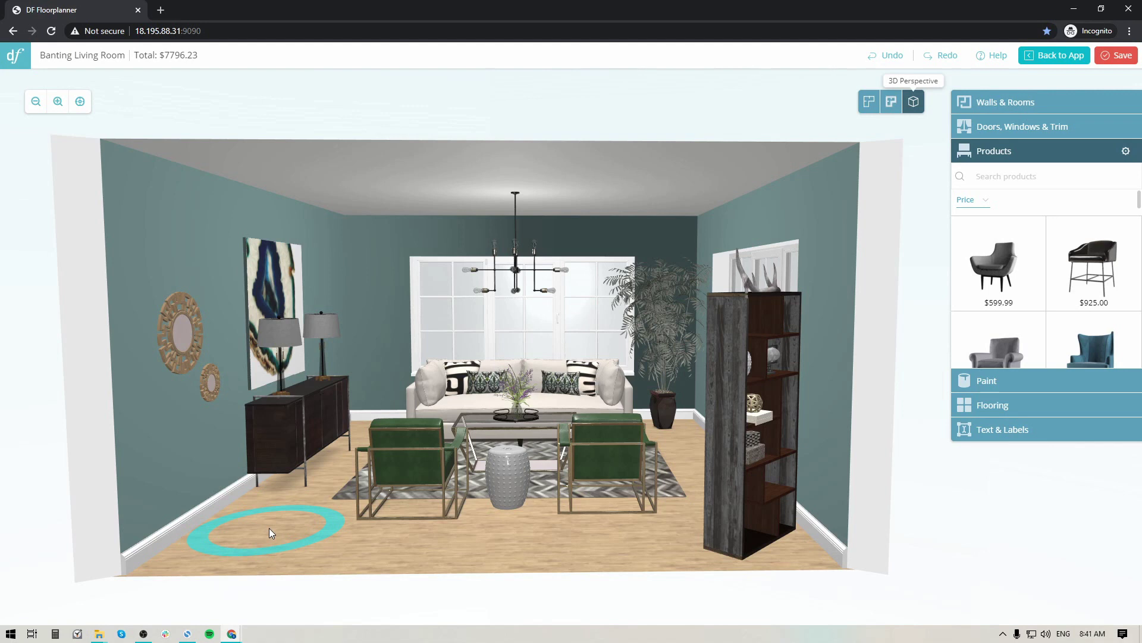
left_click_drag(269, 527, 269, 527)
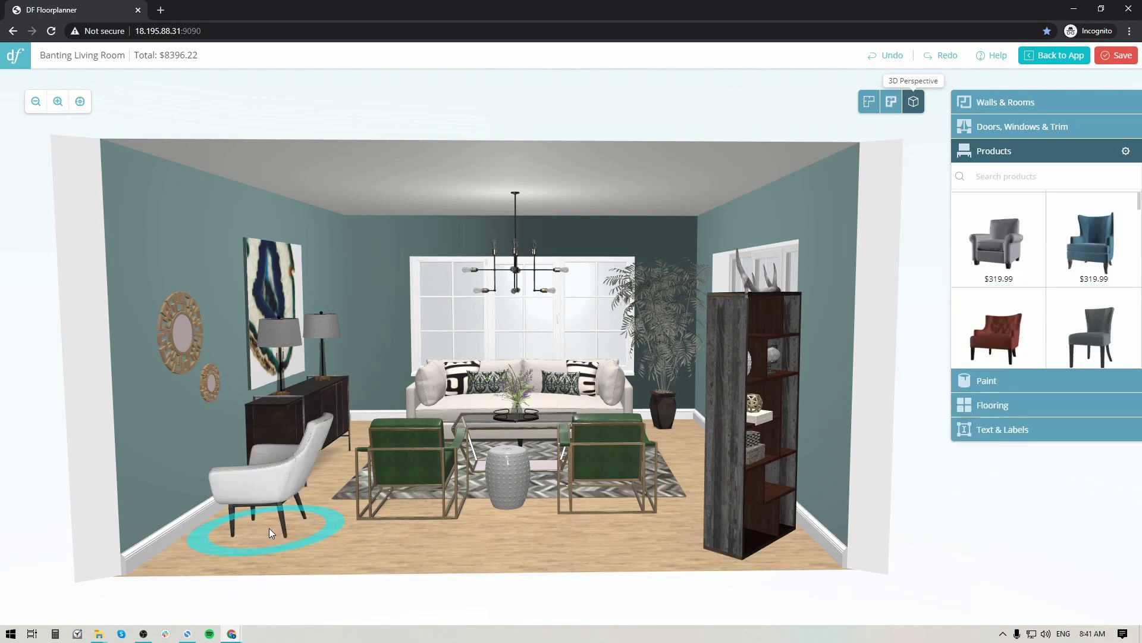
- Rotate the Mccaskill Lounge Chair toward the open side of the room and shift it slightly away from the sideboard
left_click(263, 476)
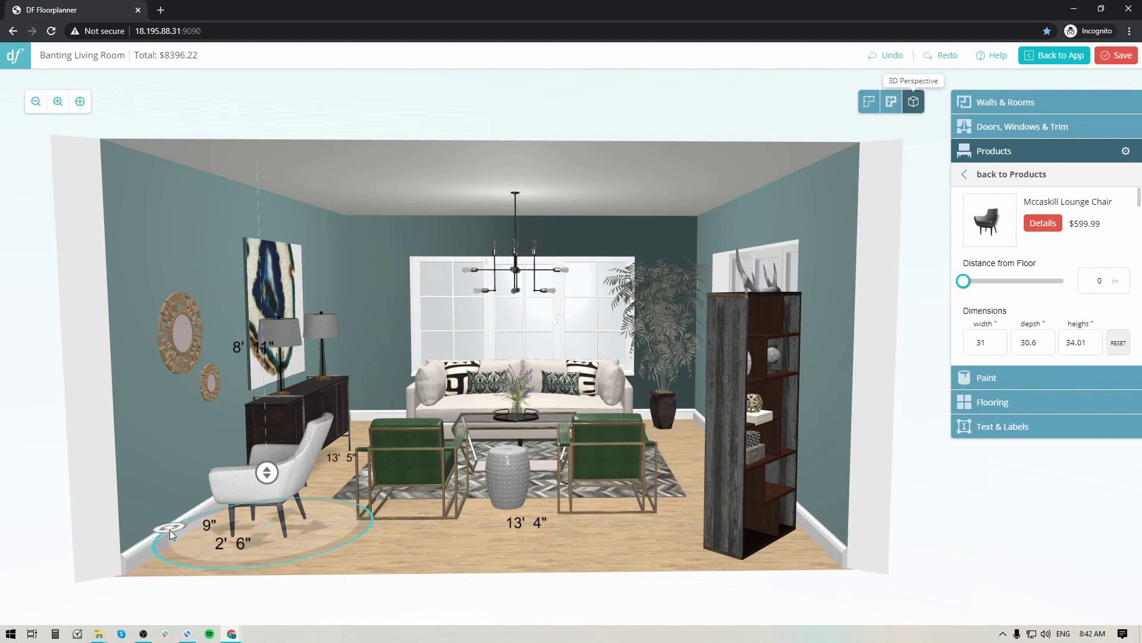
left_click_drag(166, 526, 253, 543)
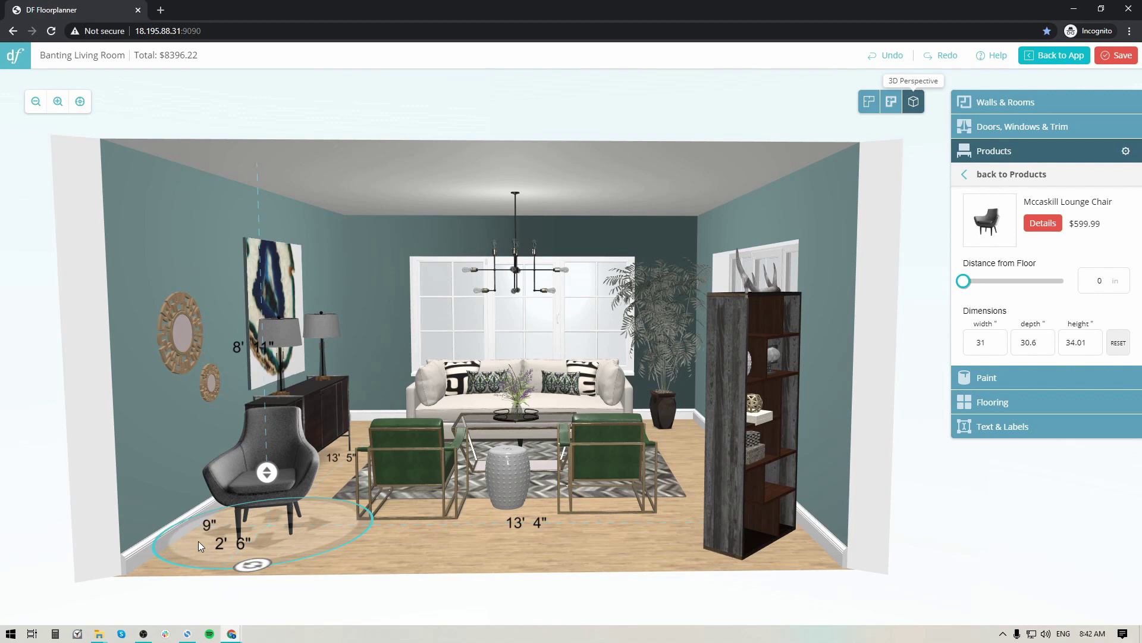
mouse_move(200, 540)
left_mouse_down()
mouse_move(342, 432)
mouse_move(269, 544)
mouse_move(200, 560)
mouse_move(566, 565)
mouse_move(212, 559)
left_mouse_up()
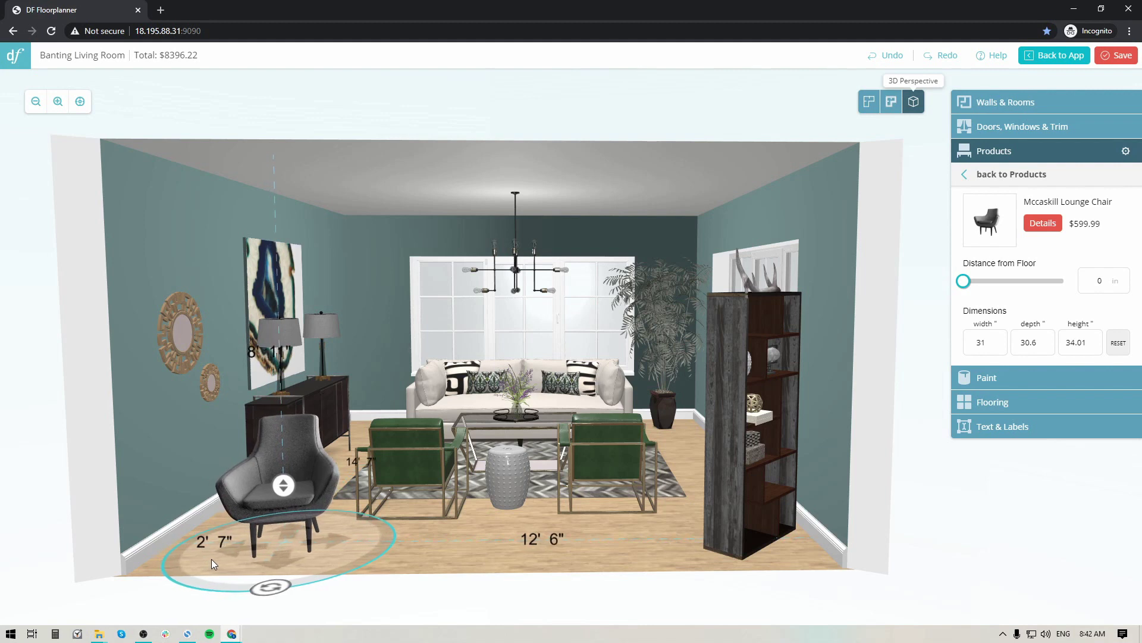
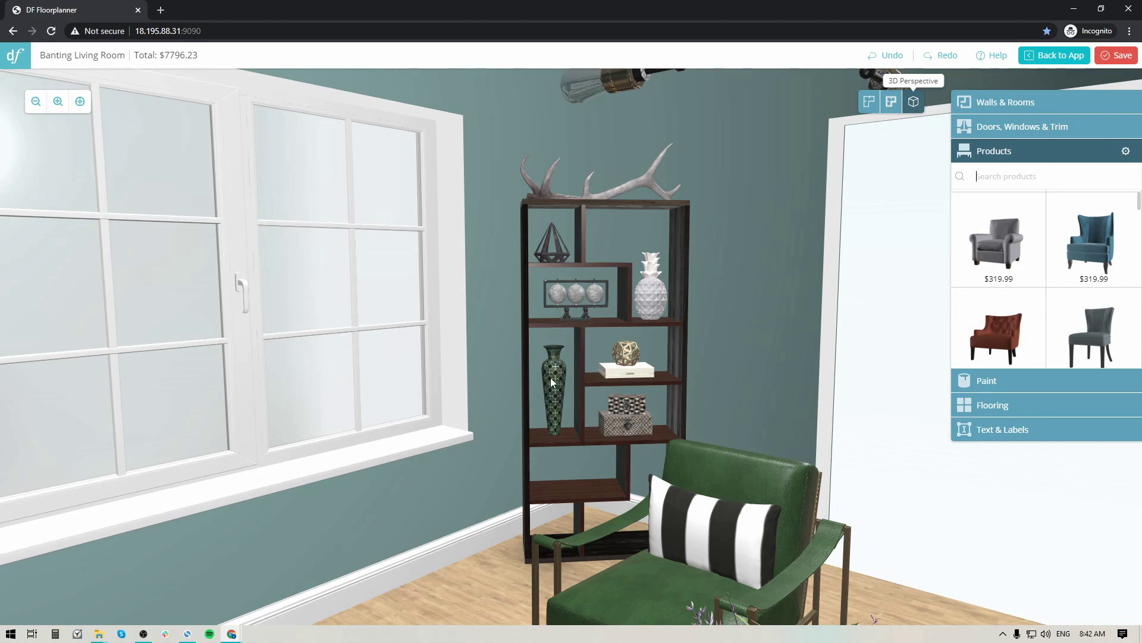
- Replace the mosaic floor vase on the bookcase with the Charlayne Decorative Ceramic Table Vase, found by searching products for "vase"
left_click(552, 354)
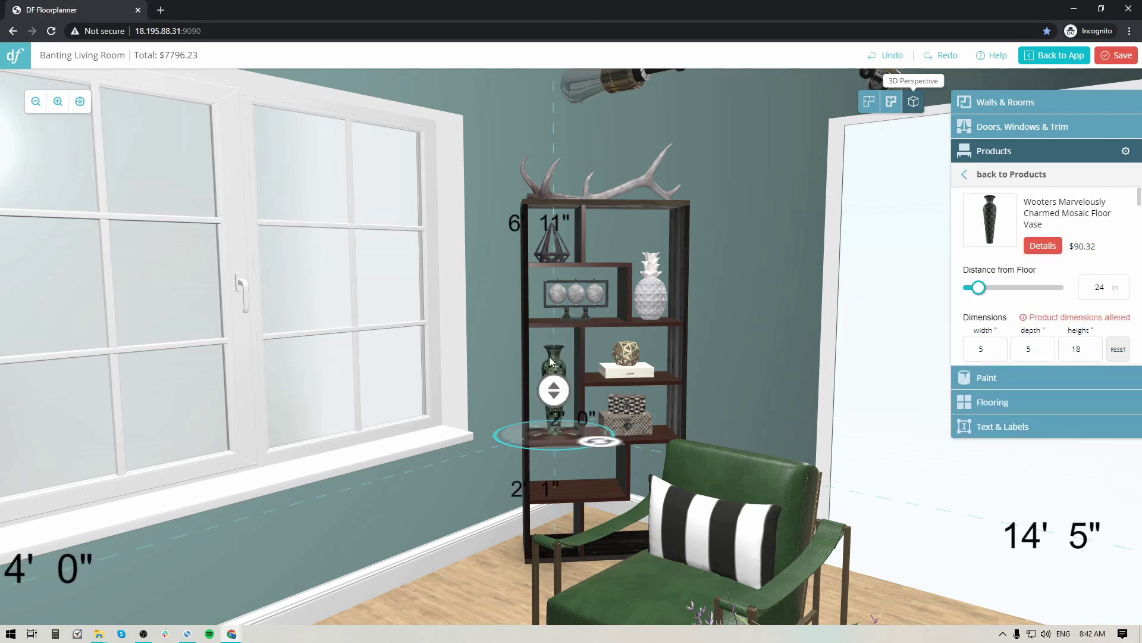
key("Delete")
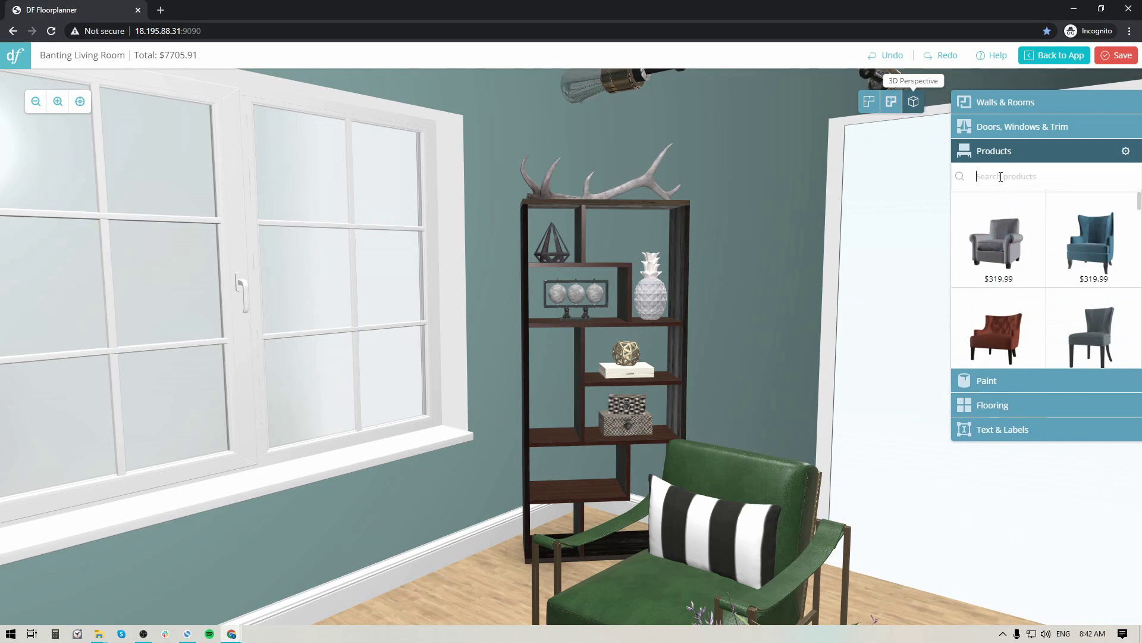
left_click(1000, 177)
type("vase")
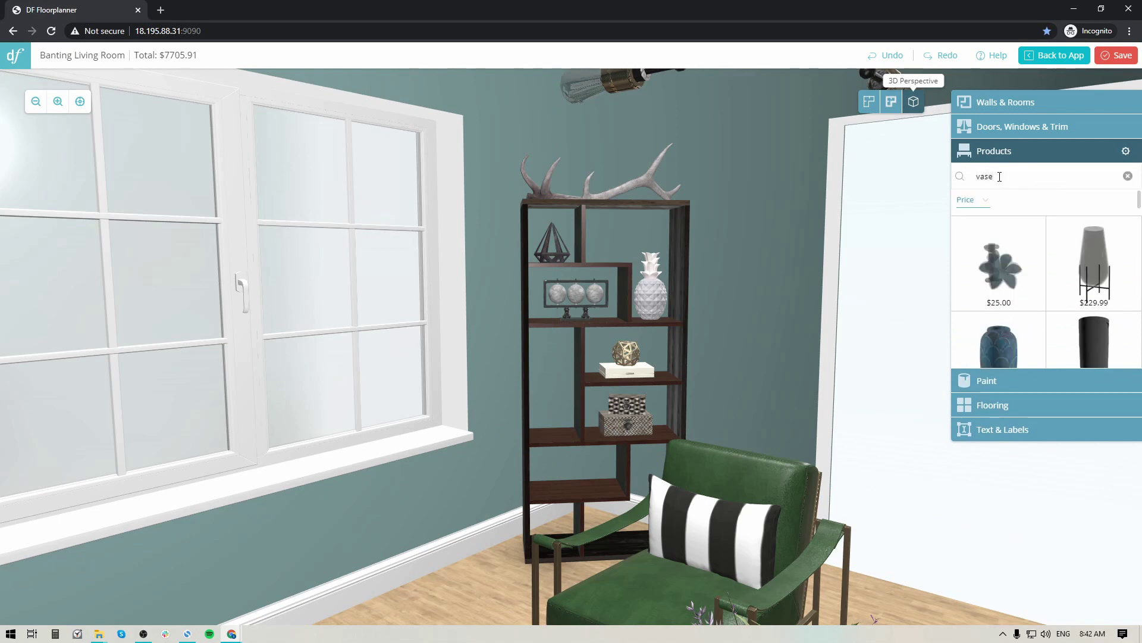
scroll(1043, 289, "down", 2)
scroll(1043, 288, "down", 4)
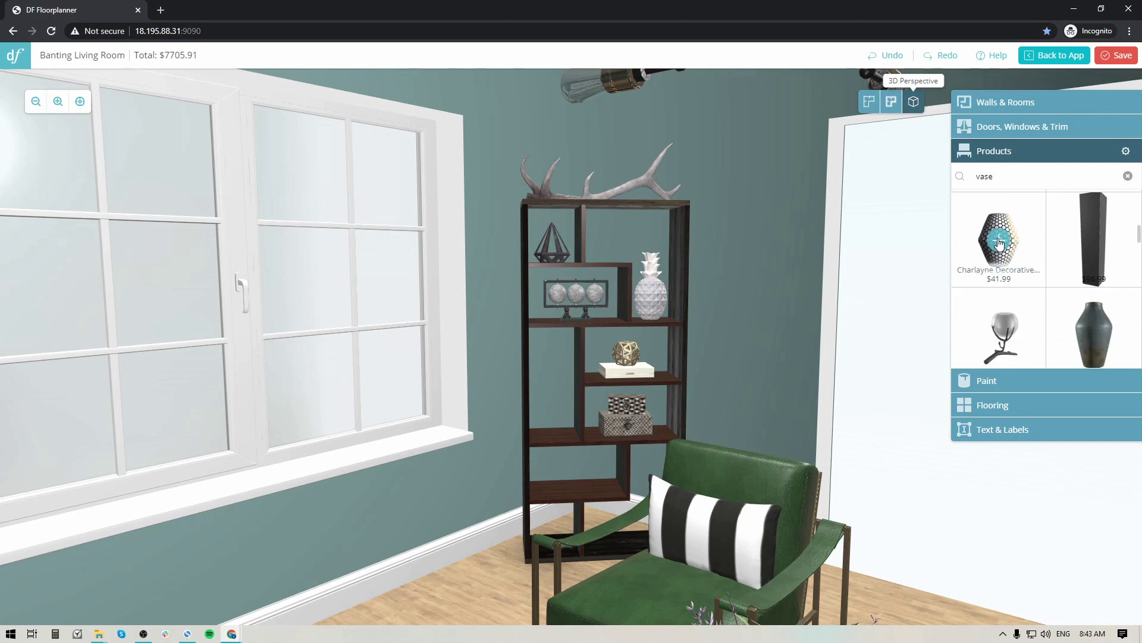
mouse_move(1003, 241)
left_mouse_down()
mouse_move(591, 398)
mouse_move(594, 383)
mouse_move(640, 371)
mouse_move(551, 379)
mouse_move(553, 429)
left_mouse_up()
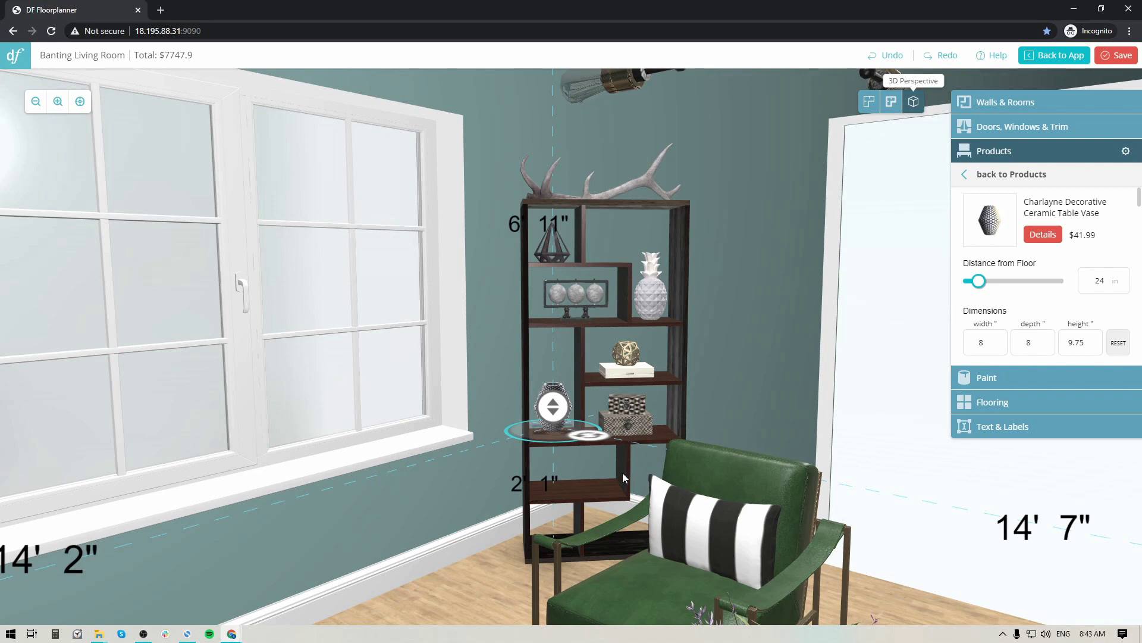
- Nudge the Charlayne vase slightly forward on its bookcase shelf and deselect it
left_click(868, 378)
left_click(557, 419)
left_click_drag(551, 435, 551, 437)
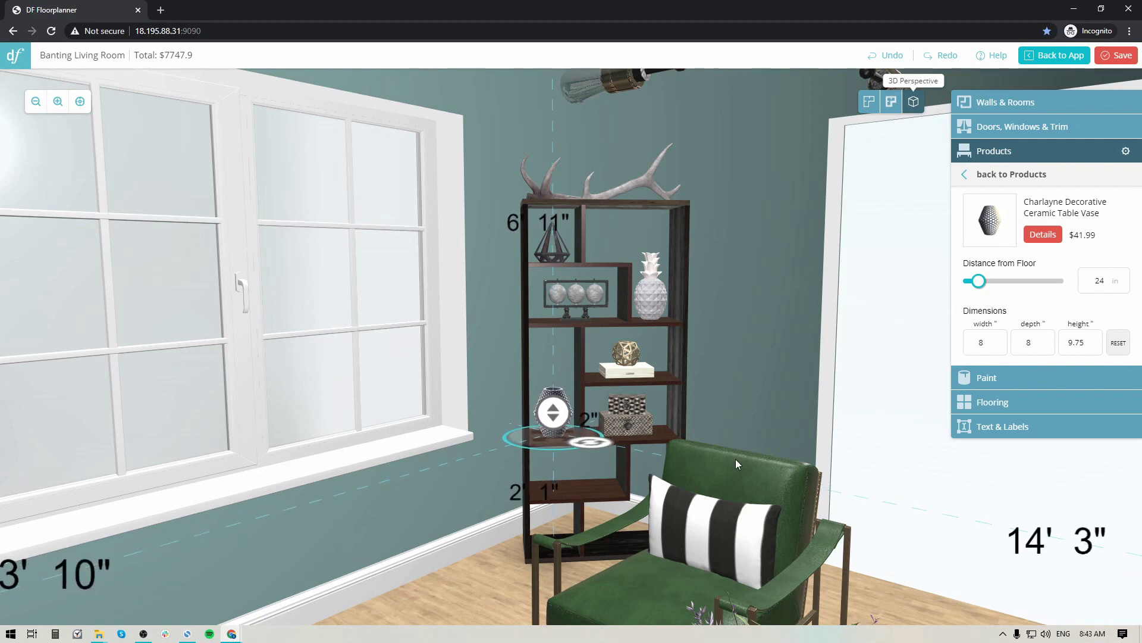
left_click(880, 430)
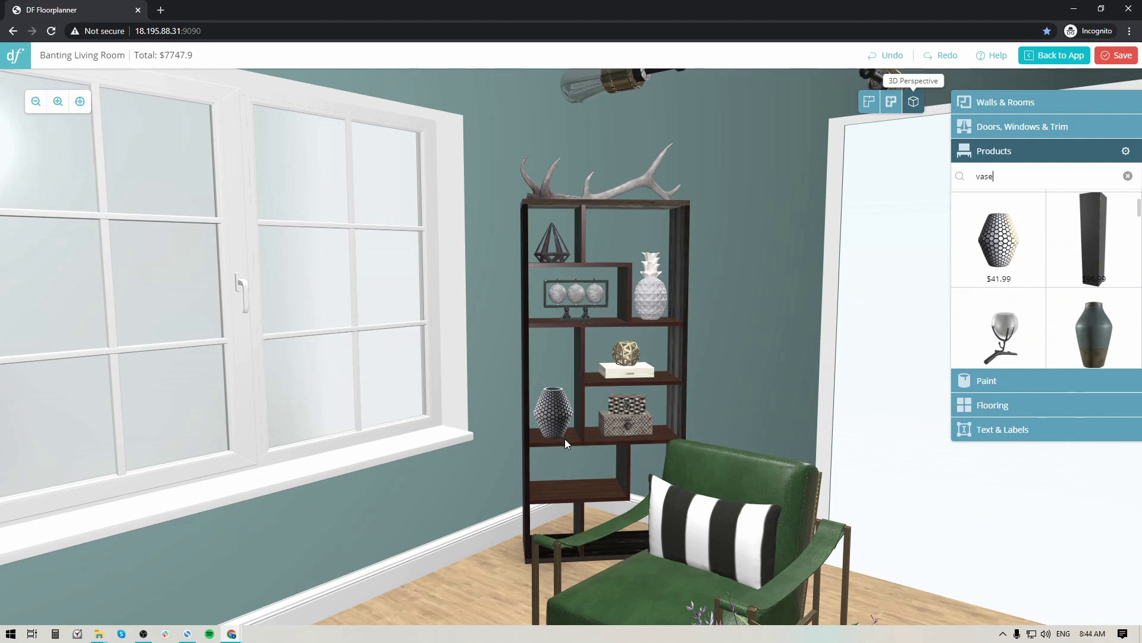
- Review the furnished living room in 3D from several angles, including close views of the sofa, window and plant
scroll(568, 440, "down", 5)
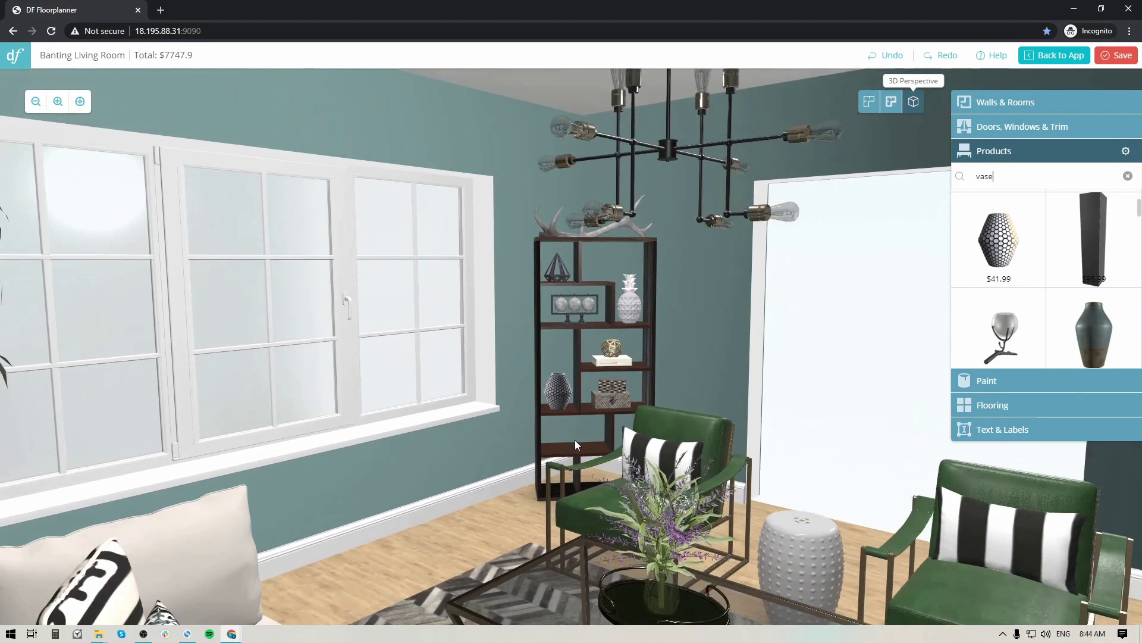
scroll(574, 440, "down", 4)
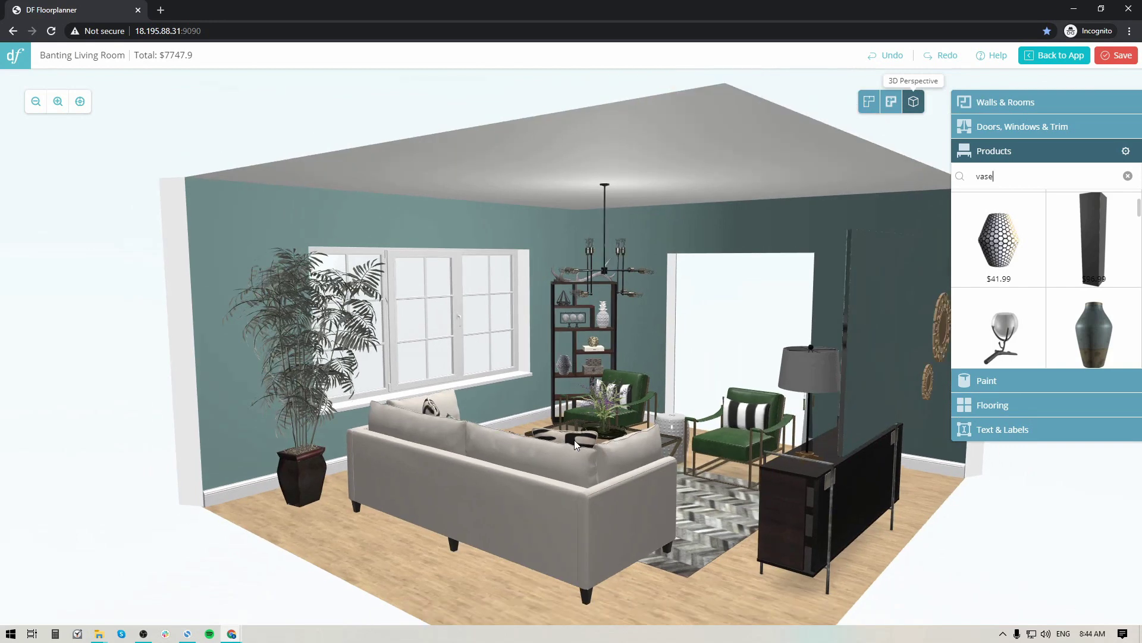
scroll(565, 431, "down", 4)
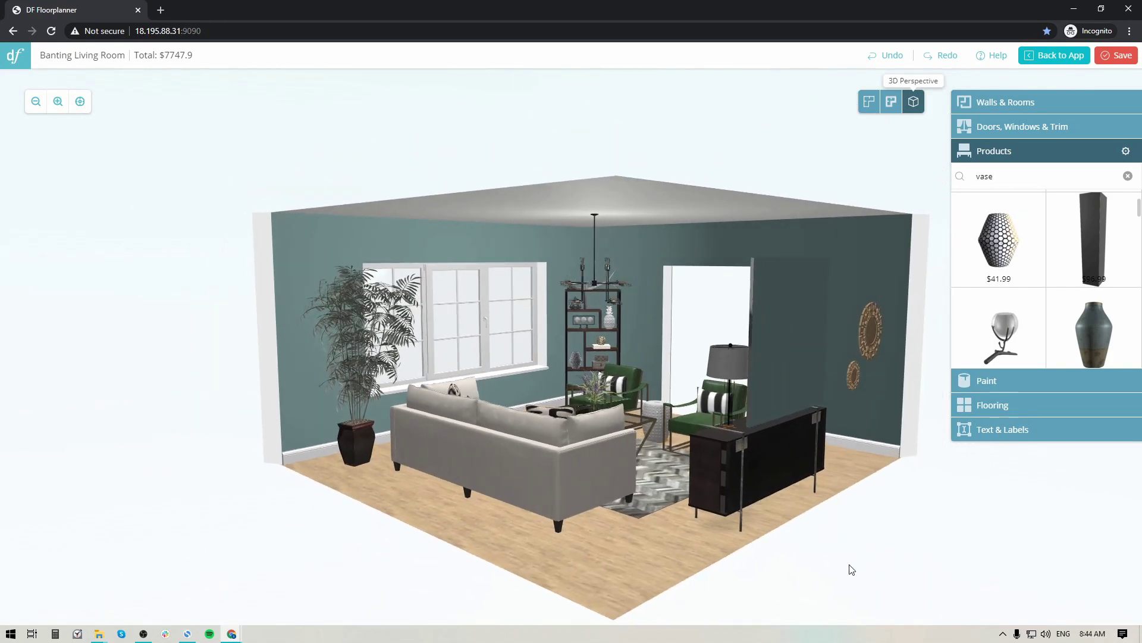
left_click_drag(859, 566, 706, 566)
left_click_drag(822, 568, 690, 574)
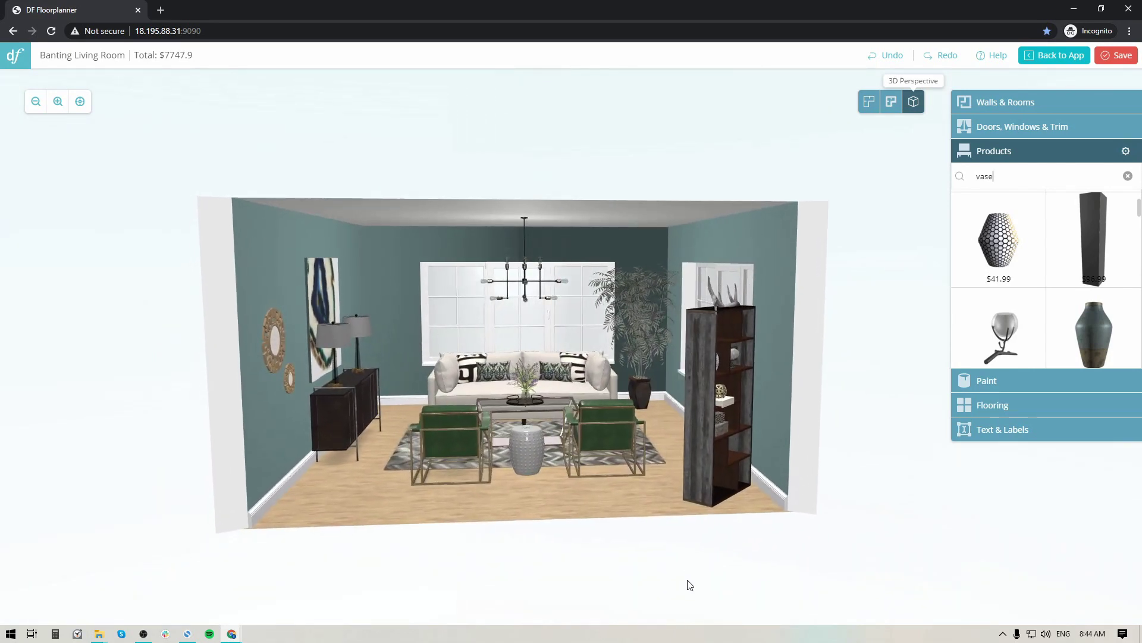
scroll(666, 573, "up", 5)
scroll(664, 573, "up", 5)
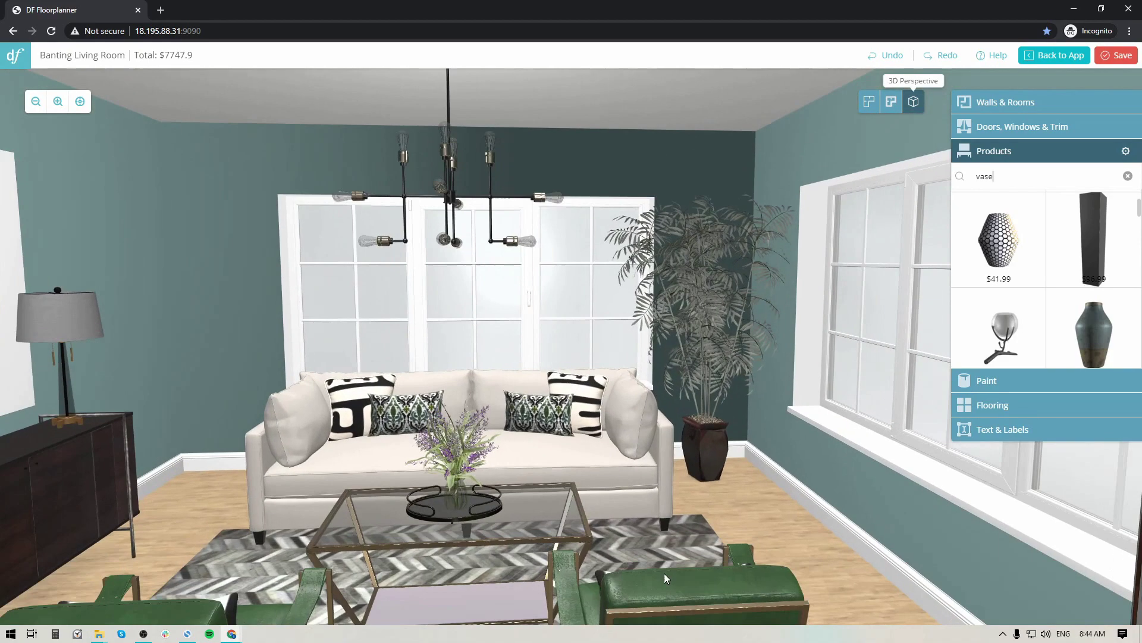
scroll(664, 572, "up", 4)
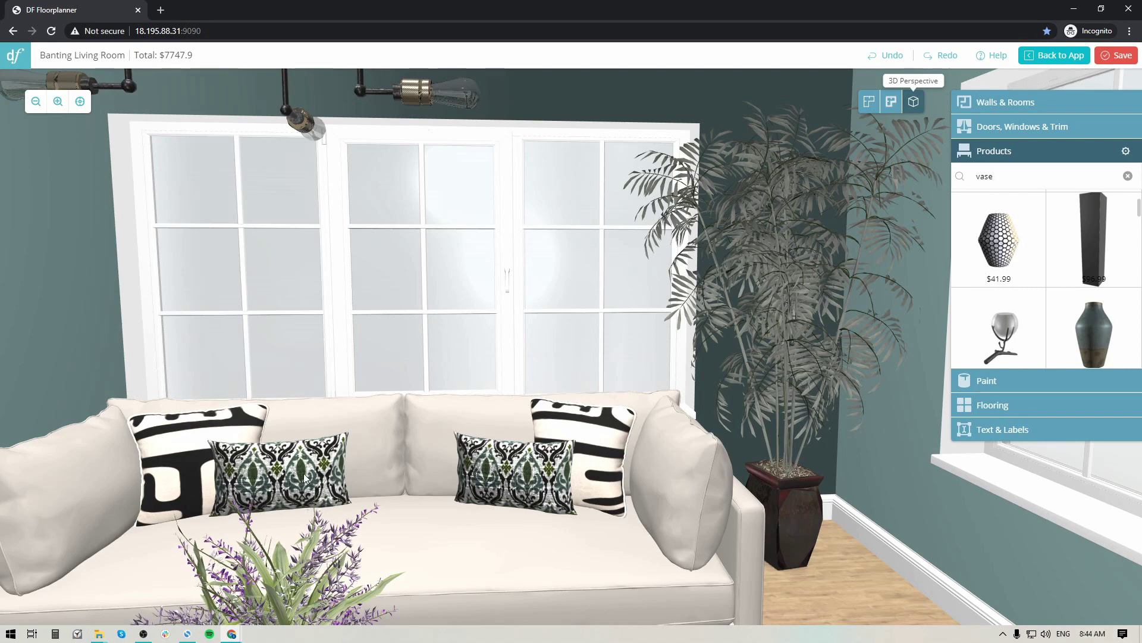
scroll(611, 518, "down", 4)
scroll(173, 510, "down", 4)
scroll(174, 509, "down", 3)
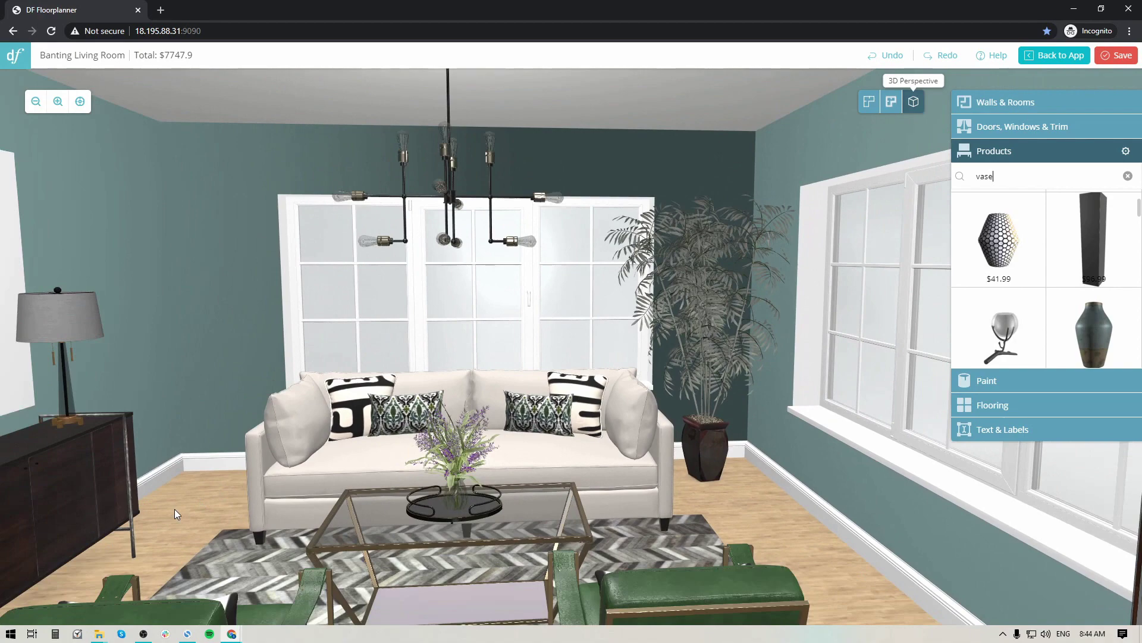
scroll(174, 509, "down", 4)
scroll(174, 510, "down", 6)
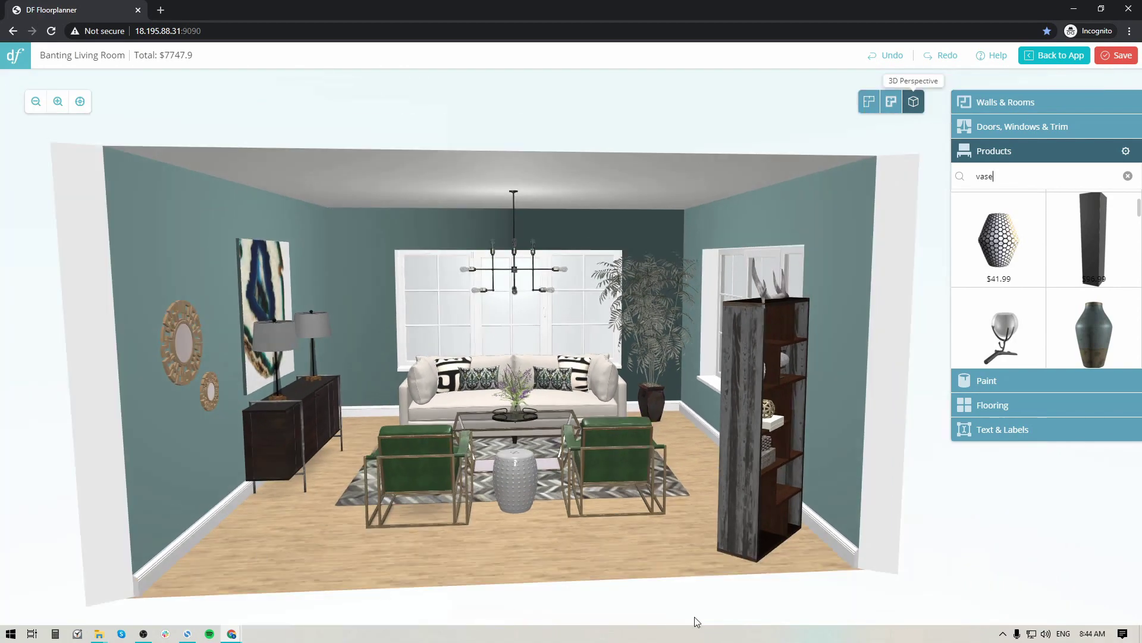
left_click_drag(855, 600, 840, 595)
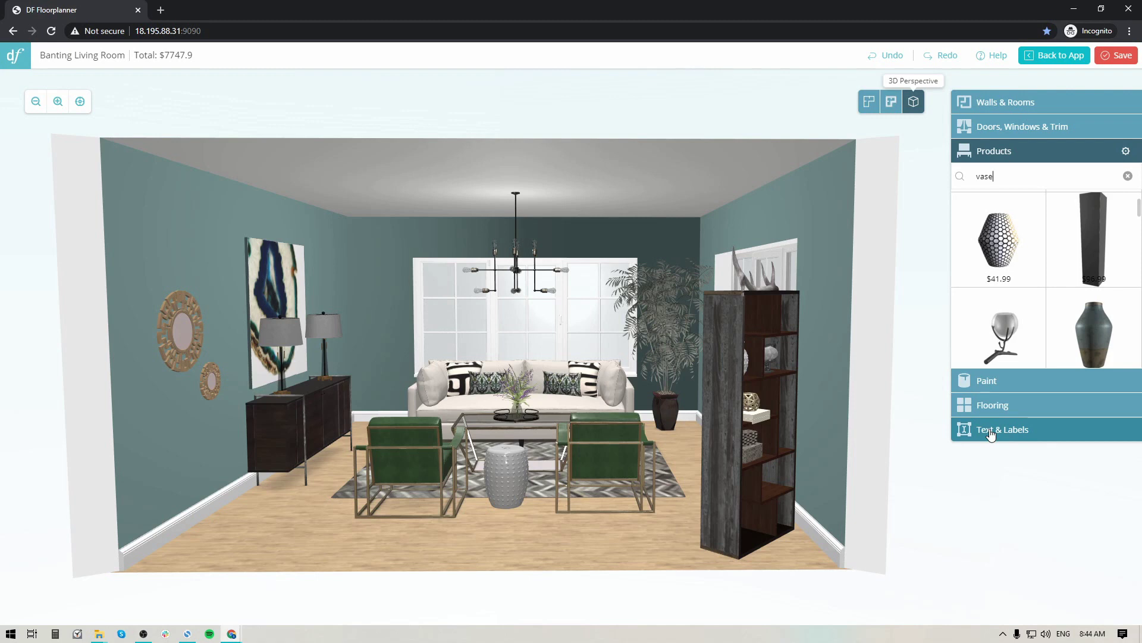
- In the floorplan, add a text label outside the room near the doorway and change its text to "Sample Text"
left_click(870, 102)
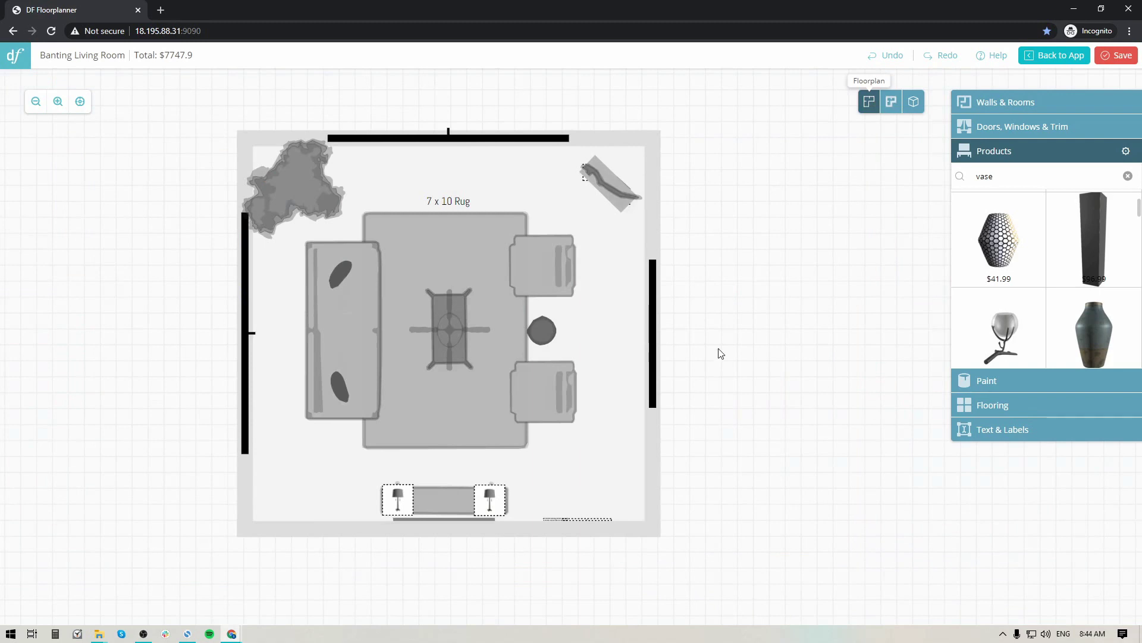
left_click(993, 433)
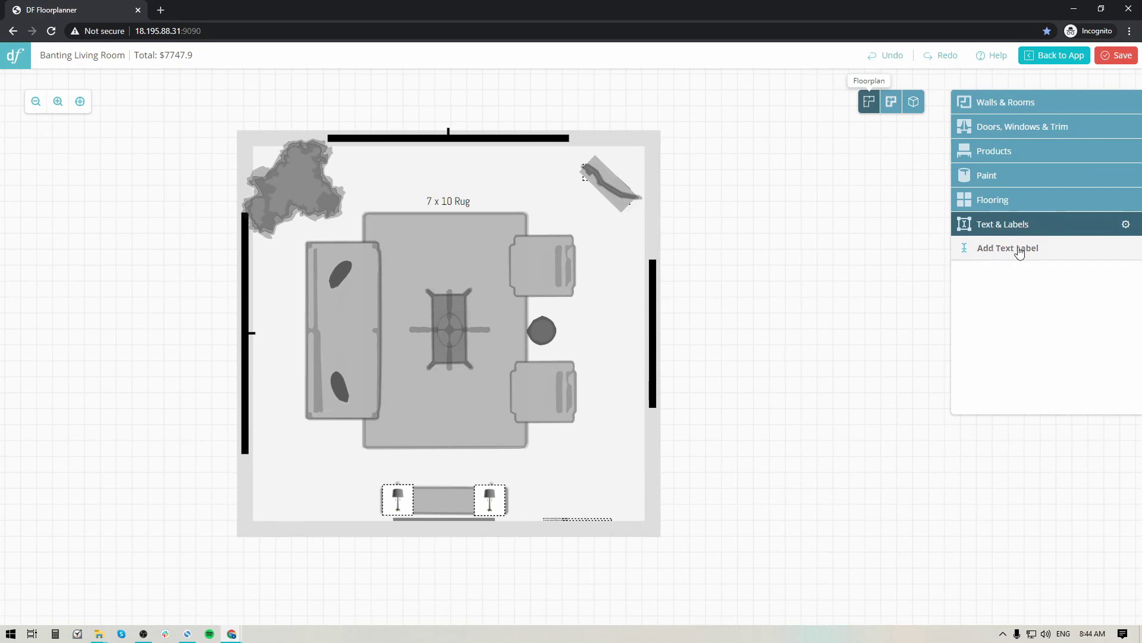
left_click_drag(1010, 251, 768, 295)
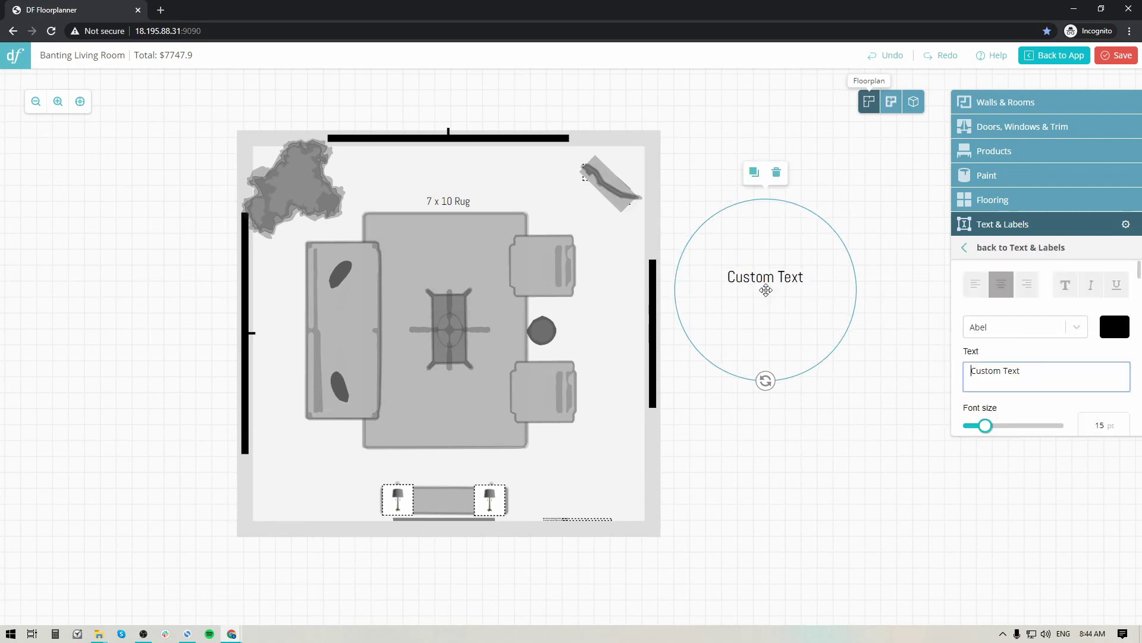
triple_click(1034, 372)
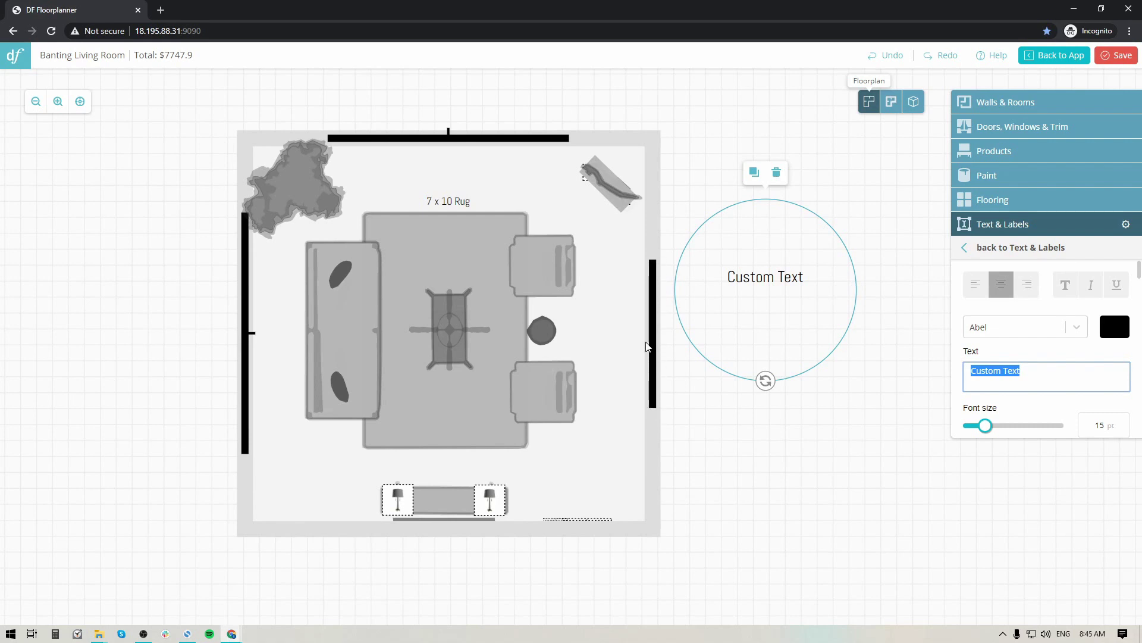
left_click(1015, 373)
left_click_drag(1018, 373, 965, 372)
type("Sam")
type("p")
key("BackSpace")
type("mple")
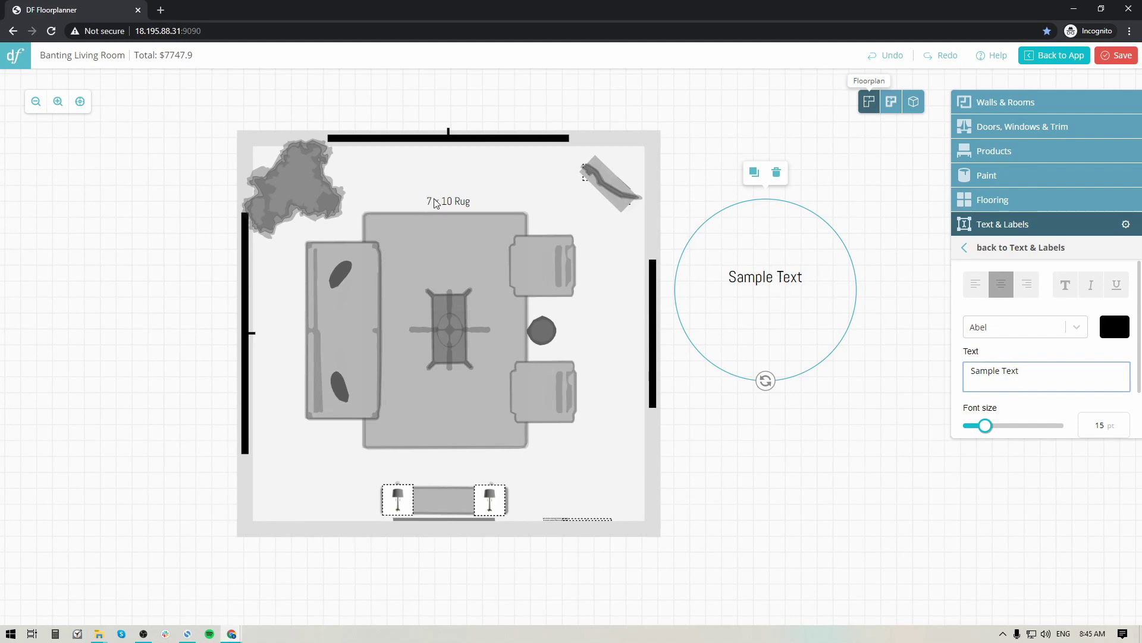
- Set the "Sample Text" label's font size to 10 pt and move it right beside the doorway, just outside the wall
left_click(1125, 429)
left_click(1125, 429)
left_click(1125, 429)
left_click(1125, 429)
left_click(1125, 429)
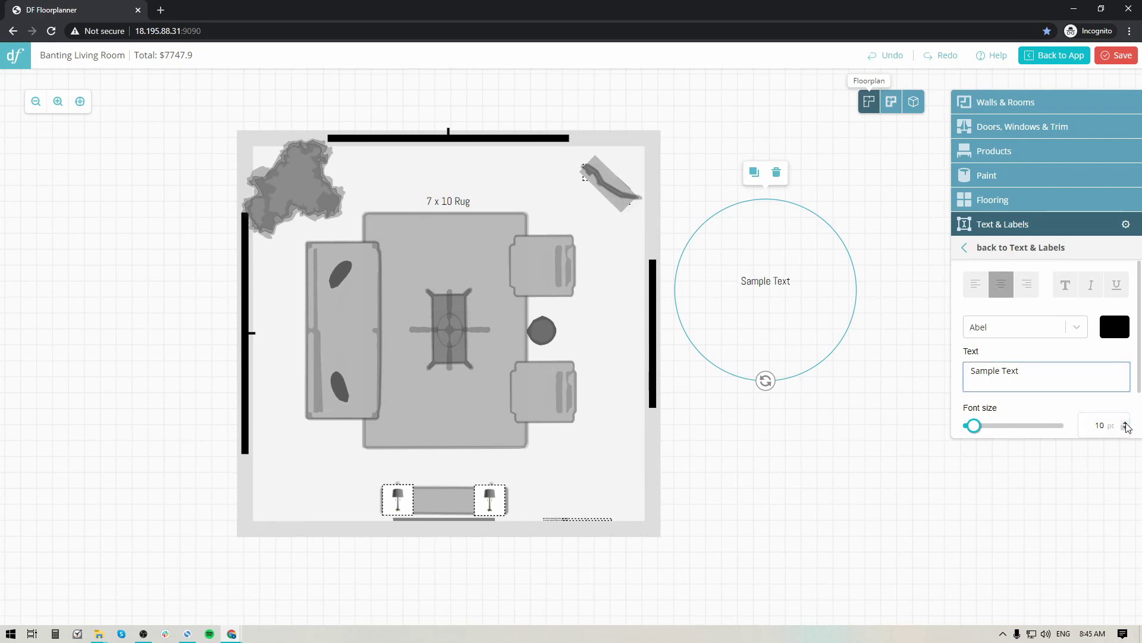
left_click(459, 202)
left_click(766, 281)
left_click_drag(764, 282, 701, 343)
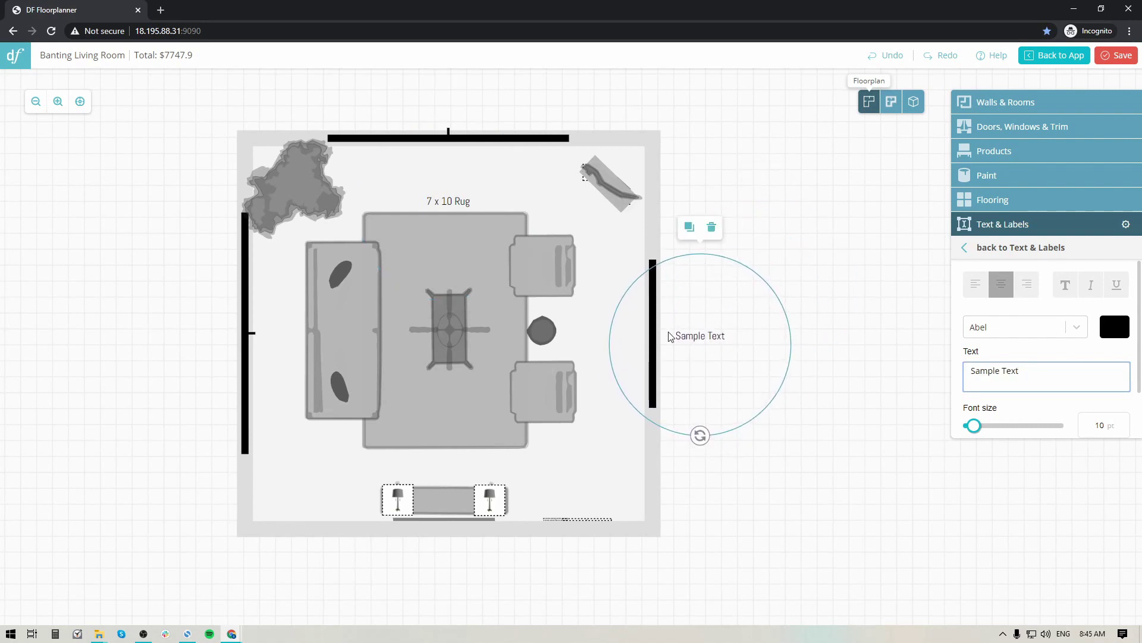
- Look through the font and text colour options for the "Sample Text" label, then deselect it
left_click(998, 329)
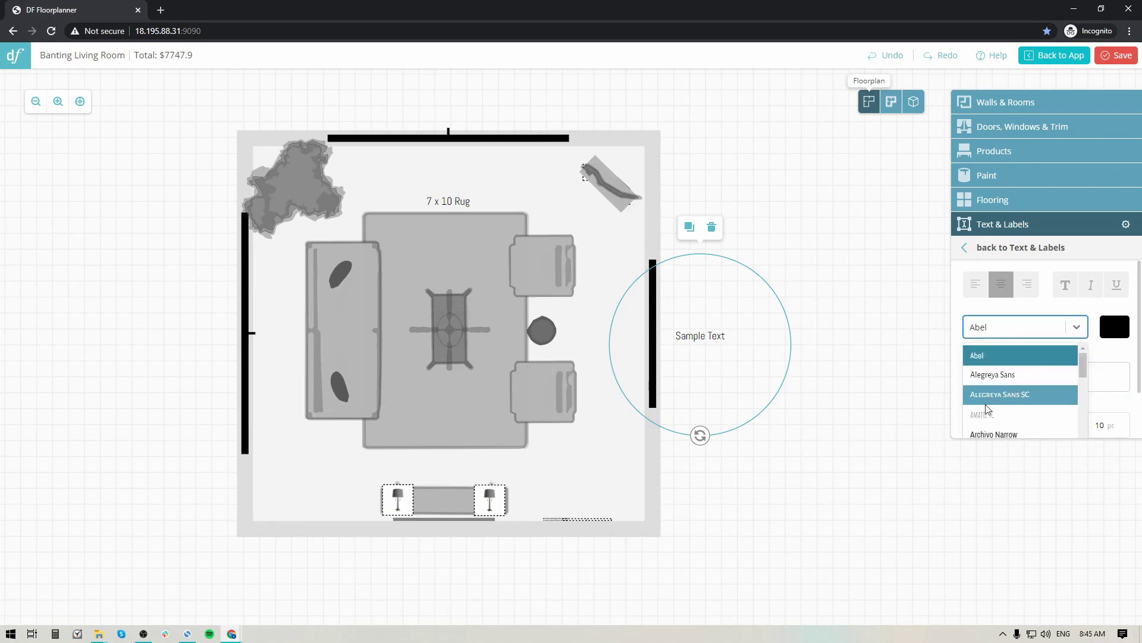
left_click(1115, 329)
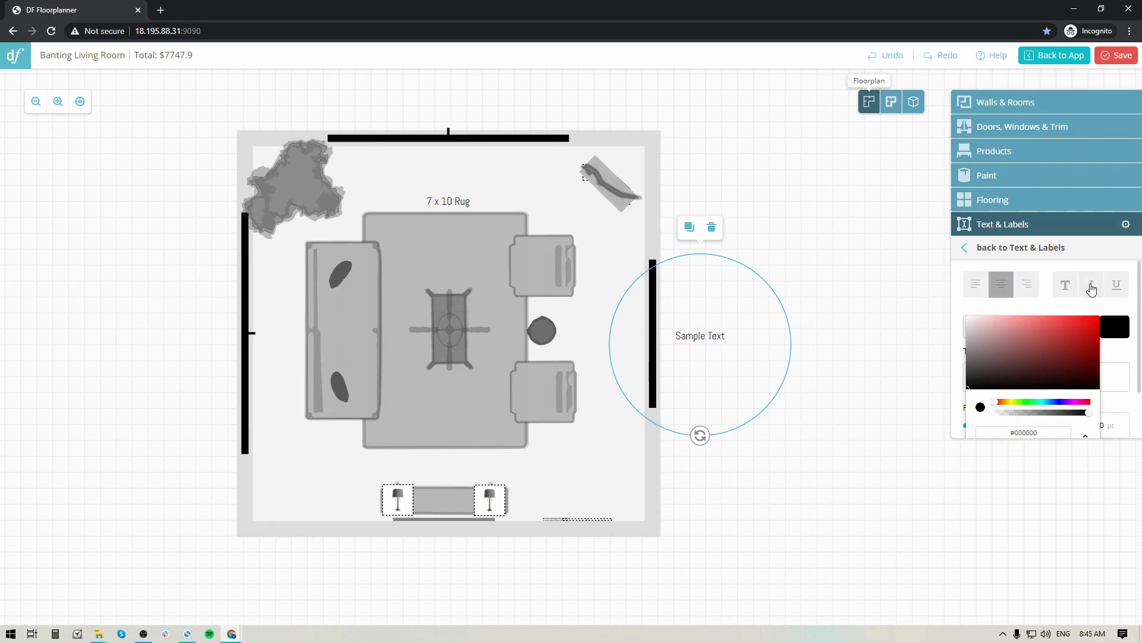
left_click(1065, 285)
left_click(846, 287)
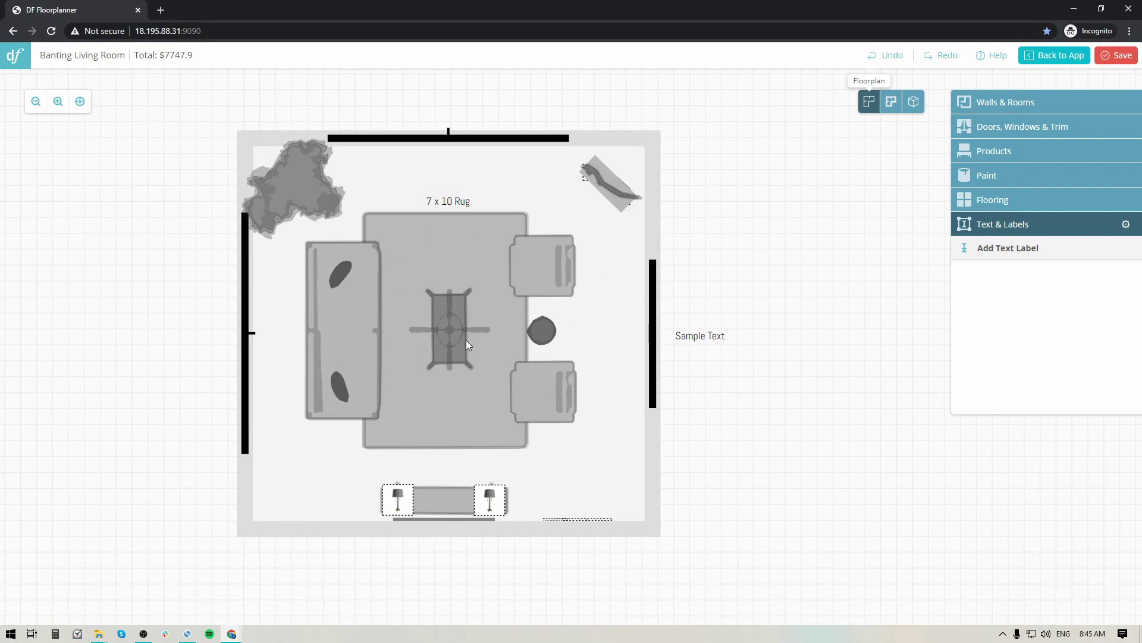
- View the living room in the 3D perspective, facing the wall with the sideboard and artwork
left_click(913, 101)
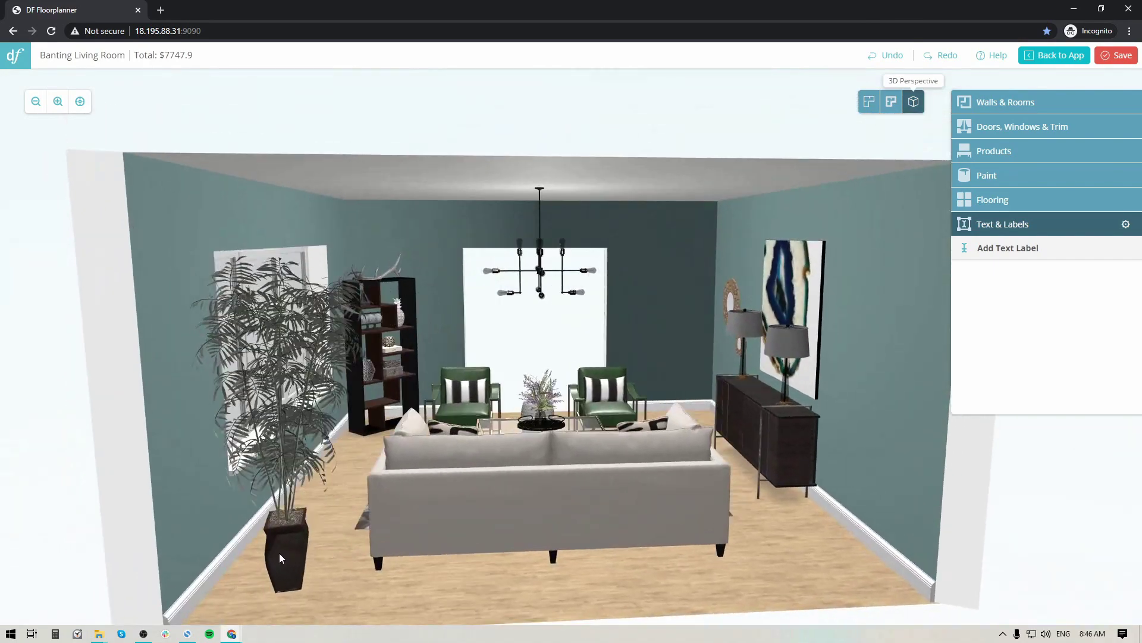
left_click_drag(61, 520, 333, 505)
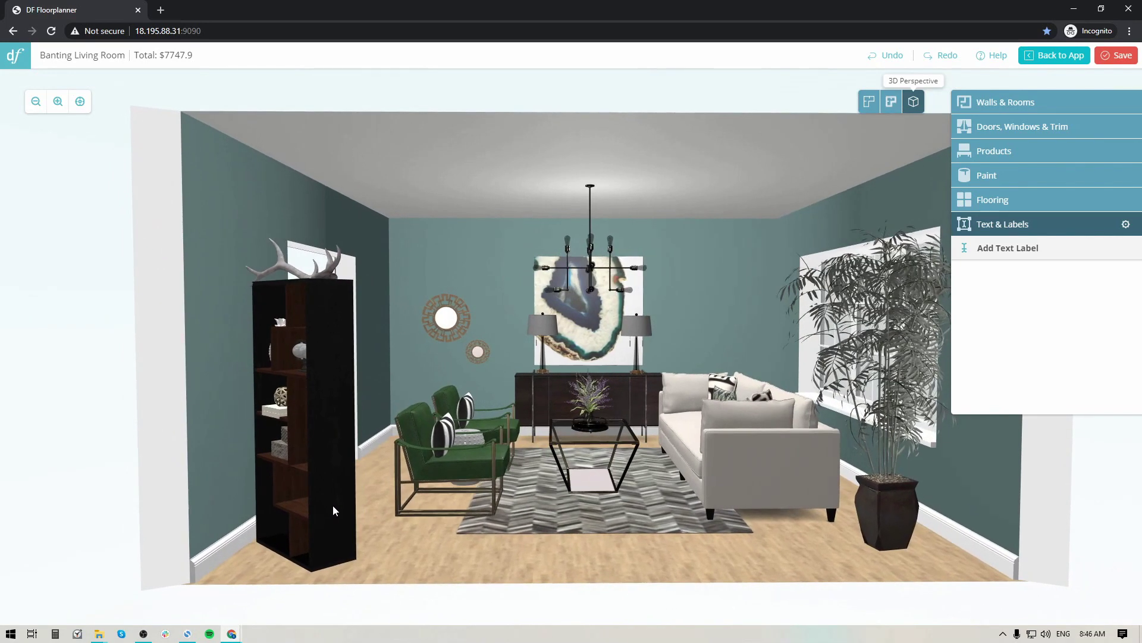